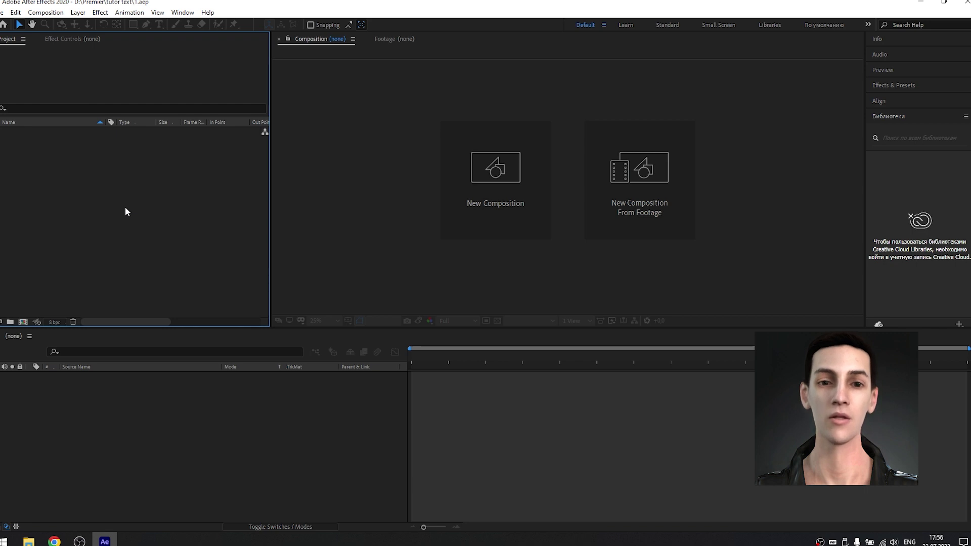
Step: Start a new 3840 × 2160 px composition and set its frame rate to 25 fps
right_click(134, 198)
click(144, 204)
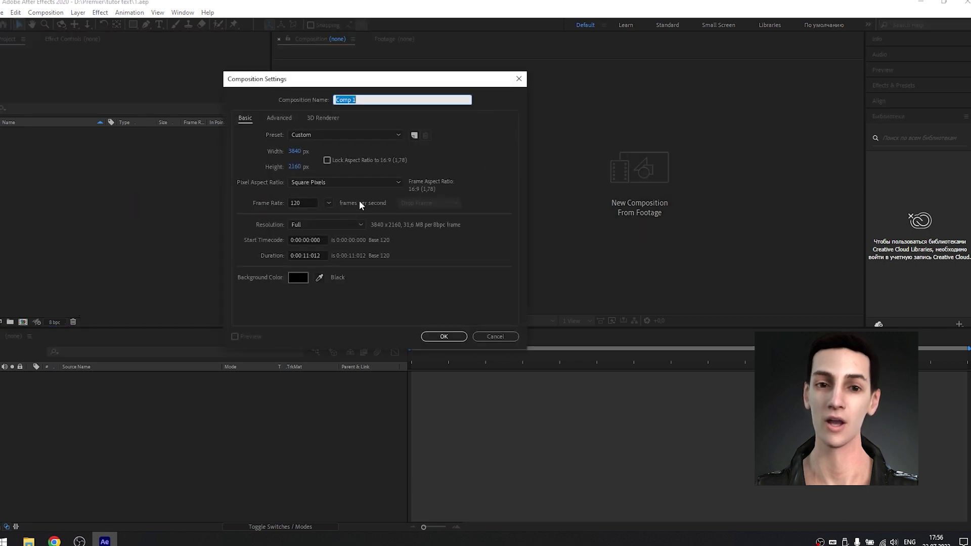
click(329, 203)
click(342, 268)
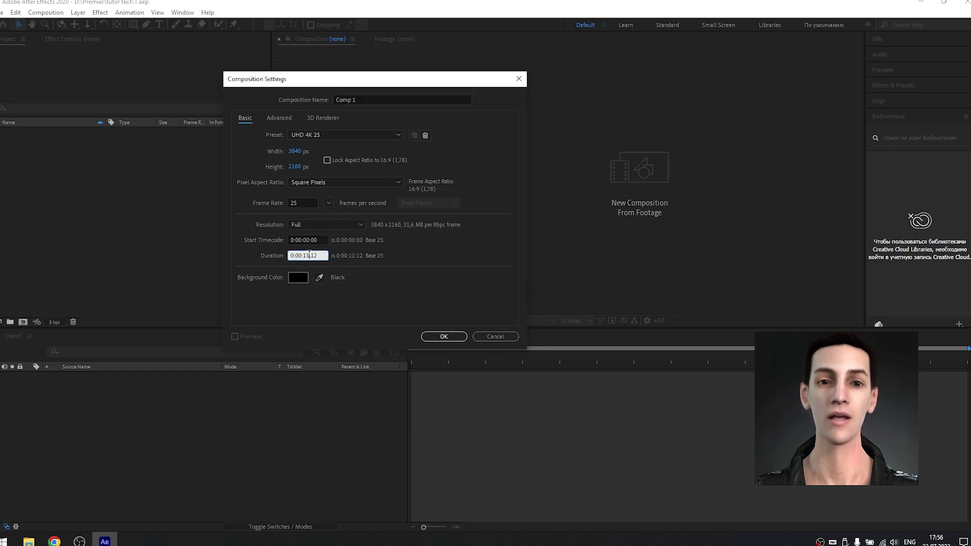
Step: Set the composition's duration to 0:00:10:00 and create it
key(BackSpace)
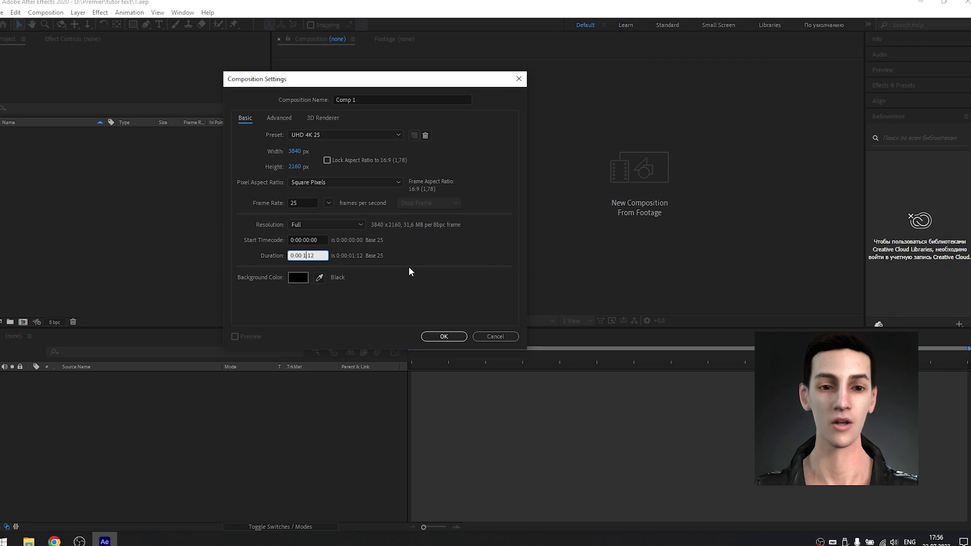
text(0)
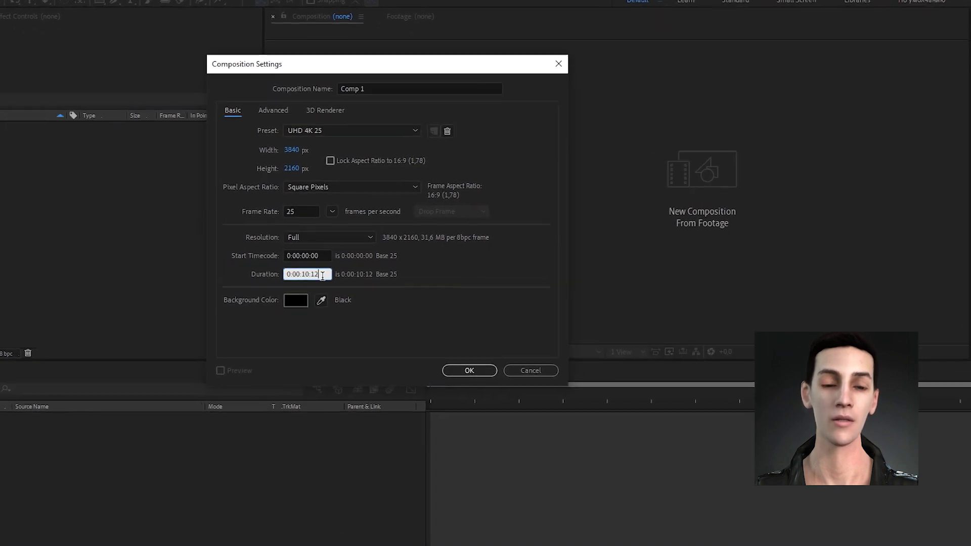
click(320, 256)
key(BackSpace)
text(0)
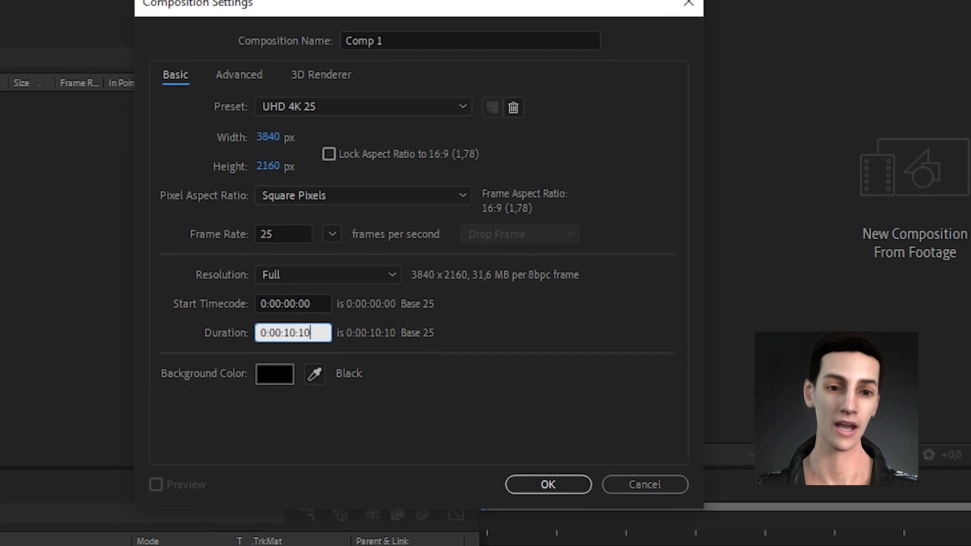
key(BackSpace)
key(BackSpace)
text(00)
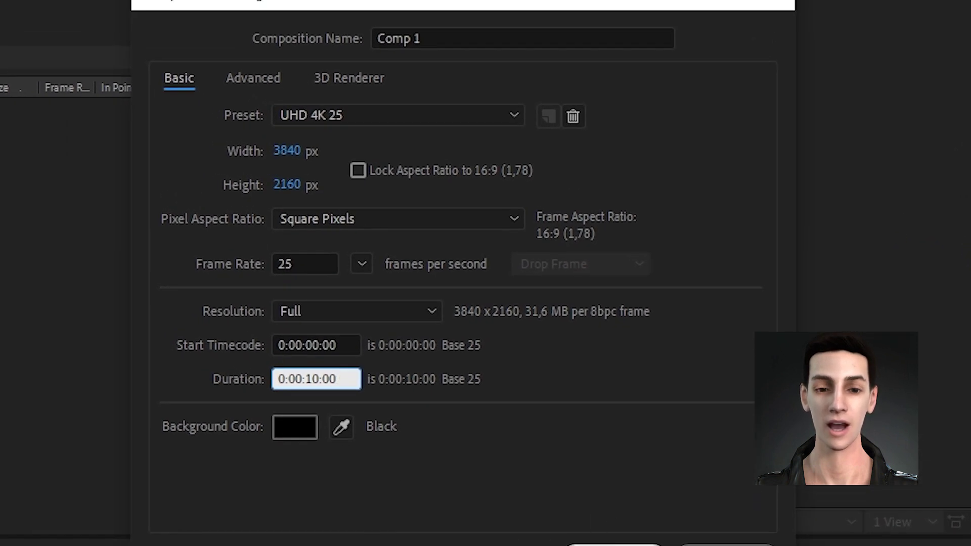
key(Return)
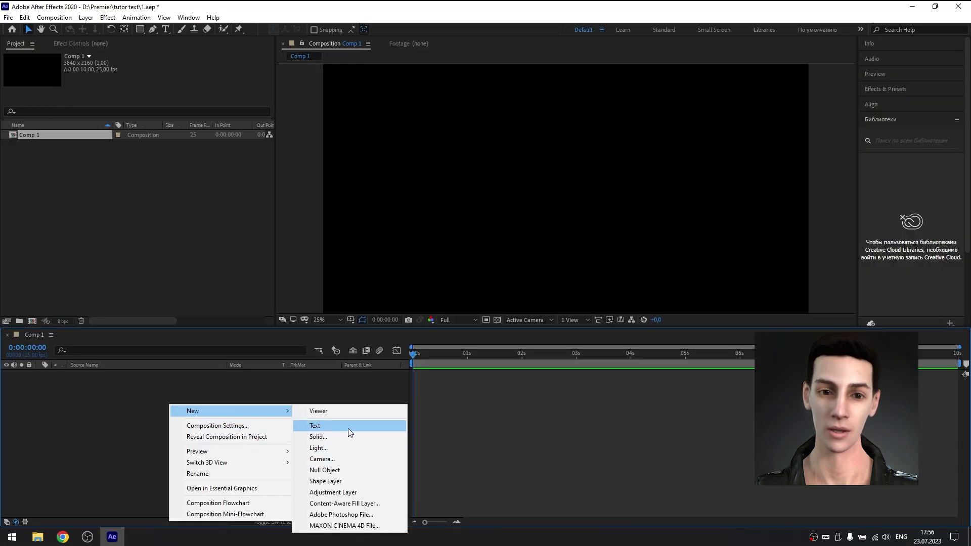
Step: Add a "Trap Jamp" text layer in the BlowBrush font, enlarged and centered in the composition
click(381, 425)
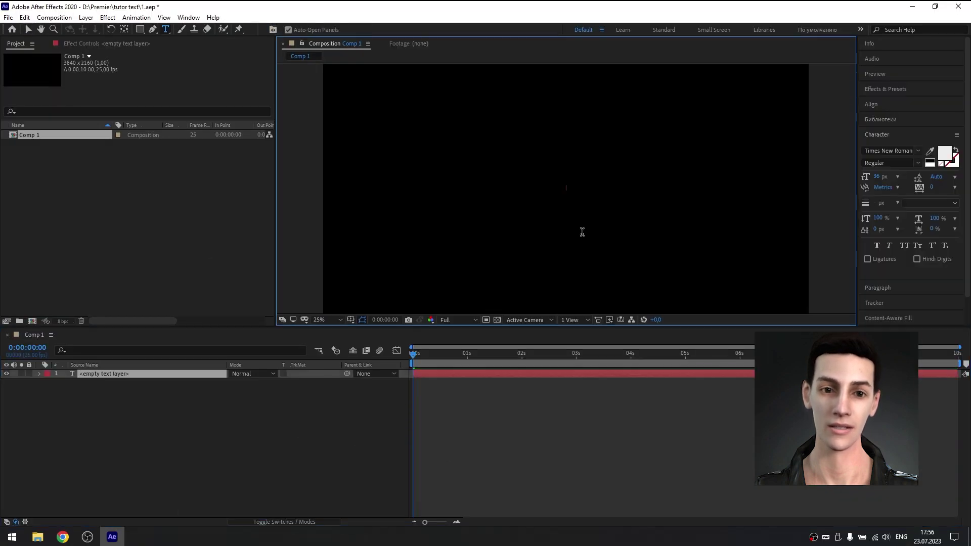
click(896, 149)
text(BlowBrush)
key(Return)
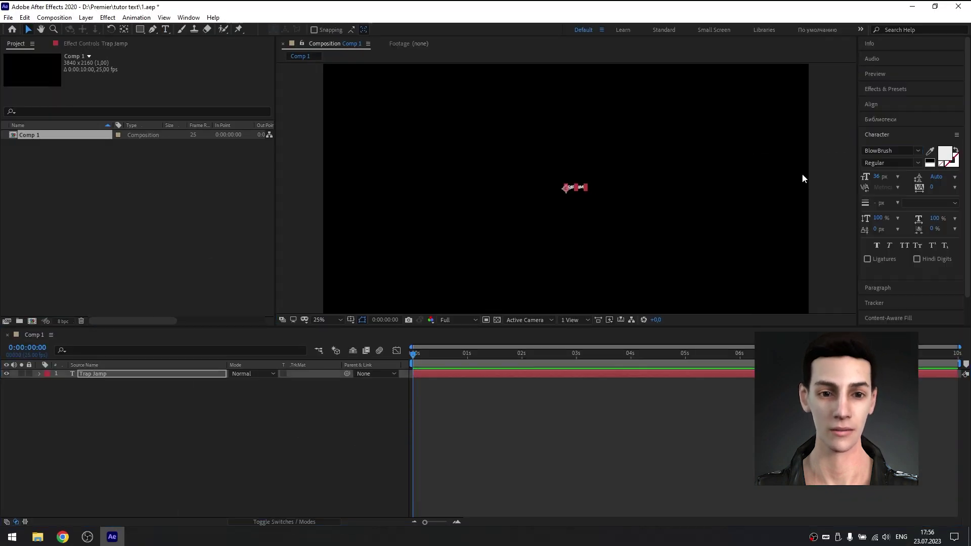
drag(878, 181, 905, 180)
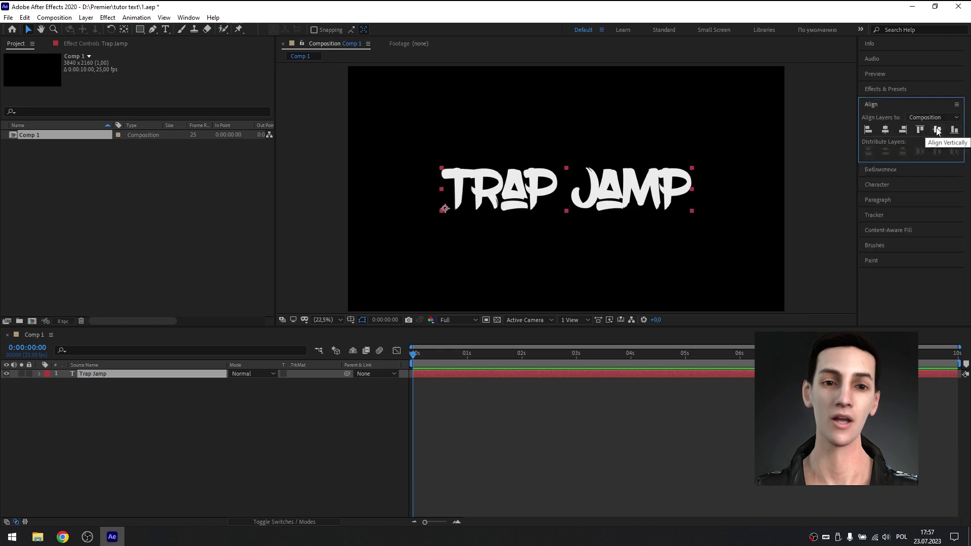
click(871, 104)
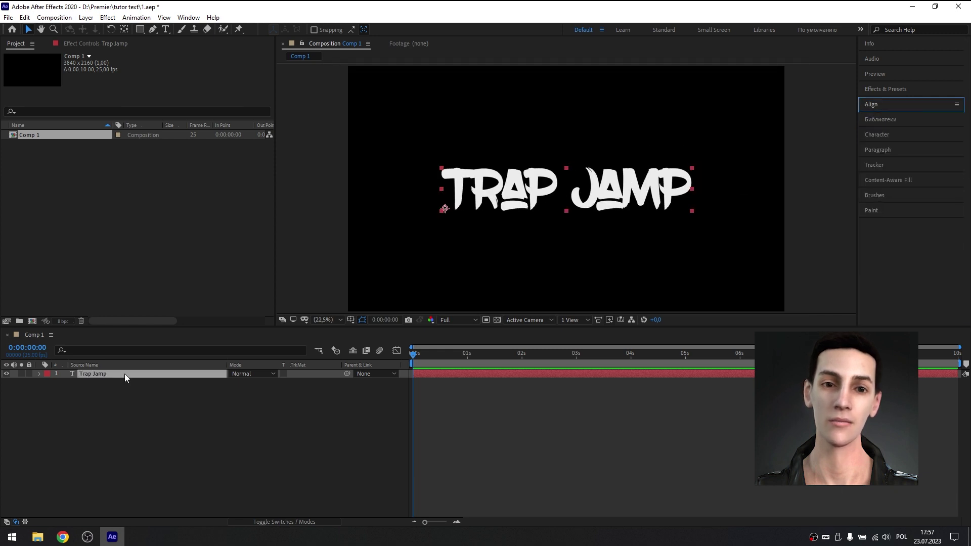
Step: Pre-compose the Trap Jamp text layer, moving all attributes into the new composition
right_click(126, 374)
click(162, 318)
click(511, 334)
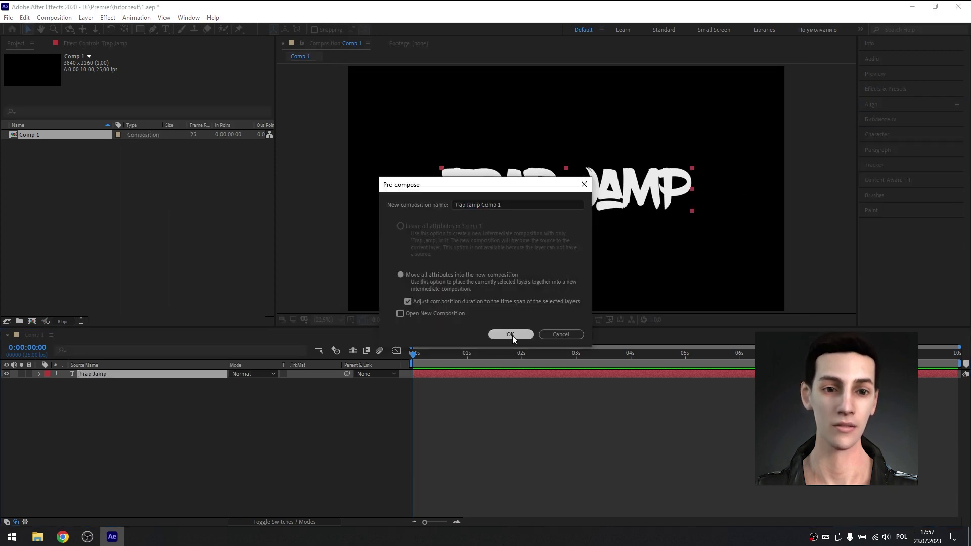
Step: Create a black solid above the pre-composed text and apply the CC Particle World effect to it
right_click(148, 439)
mouse_move(212, 317)
click(332, 346)
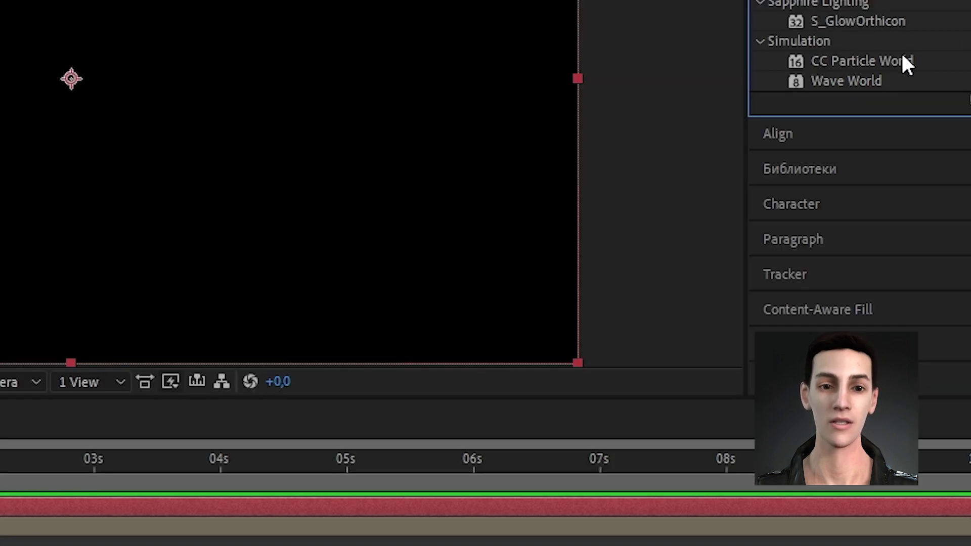
double_click(905, 63)
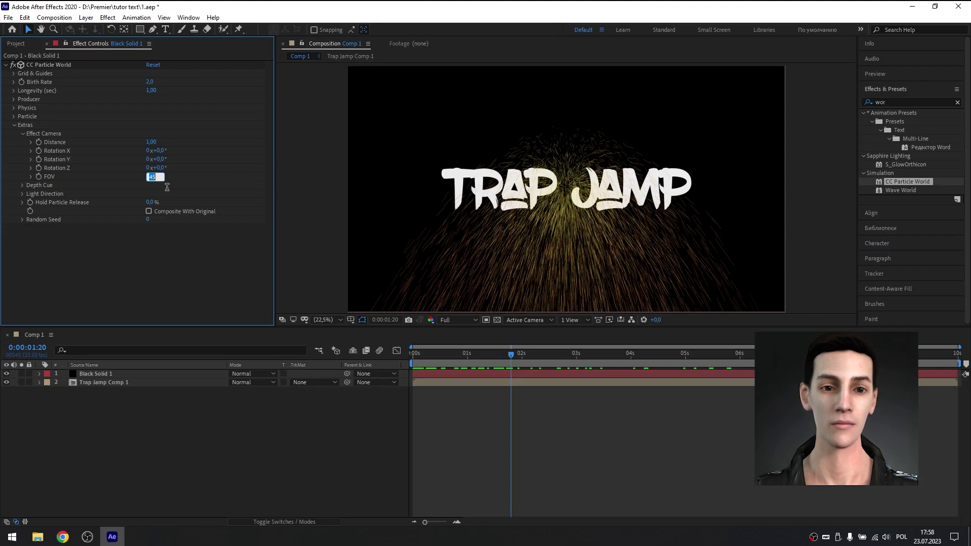
key(Return)
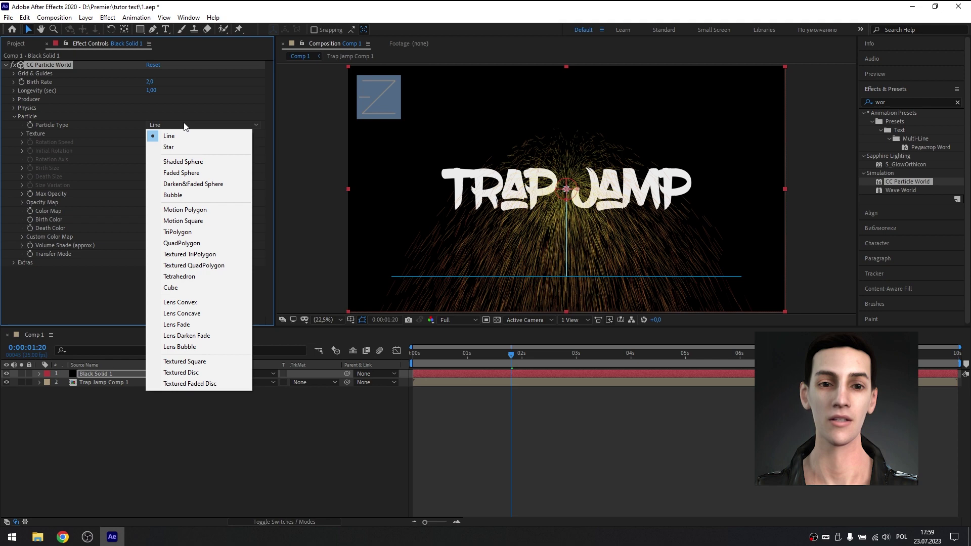
Step: Set the particle type to Shaded Sphere and the producer to Position Y -0,16, Radius X 0,405 and Radius Y 0,295
click(183, 161)
click(151, 116)
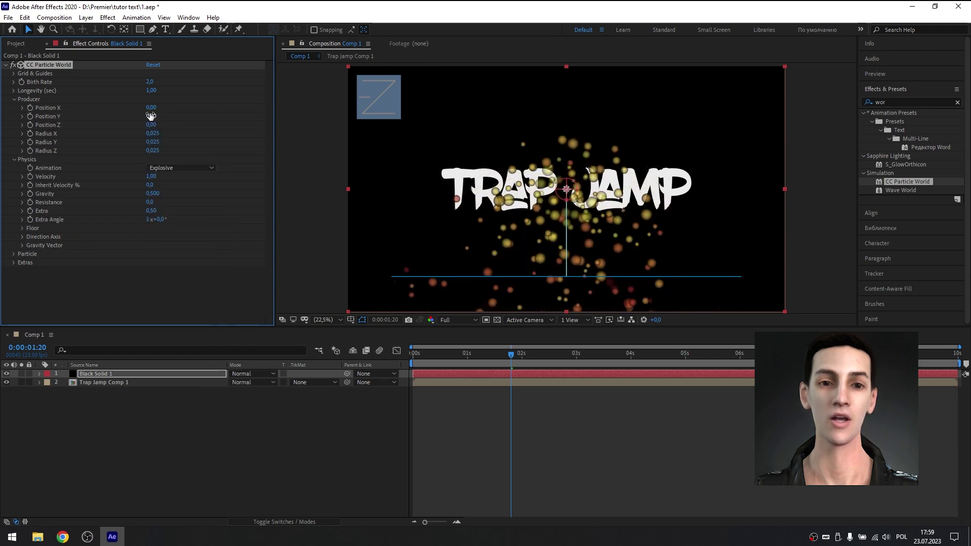
text(-)
key(Return)
mouse_move(151, 134)
mouse_down()
mouse_move(169, 138)
mouse_move(162, 140)
mouse_up()
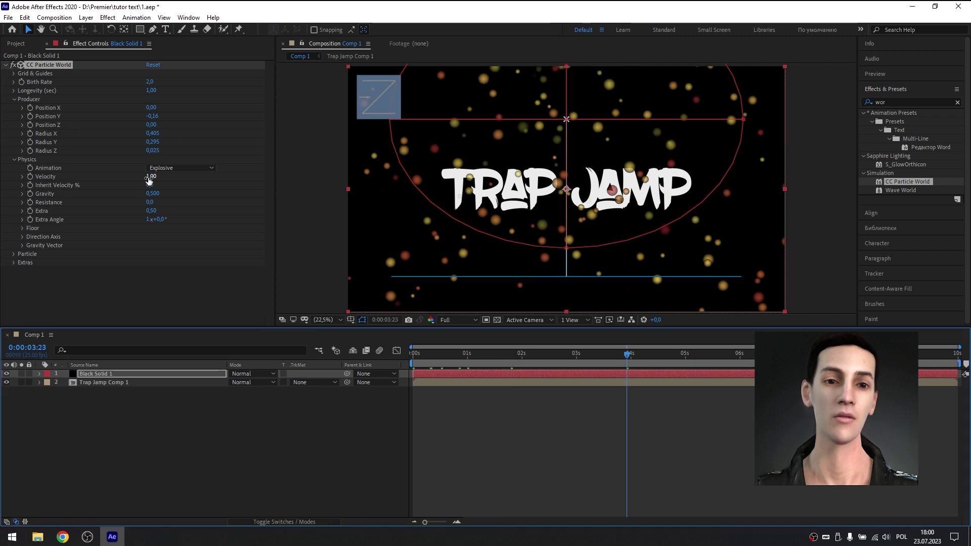
Step: Set the particles' velocity to 0 and gravity to 0,02, and enlarge the producer's X and Y radius
click(151, 176)
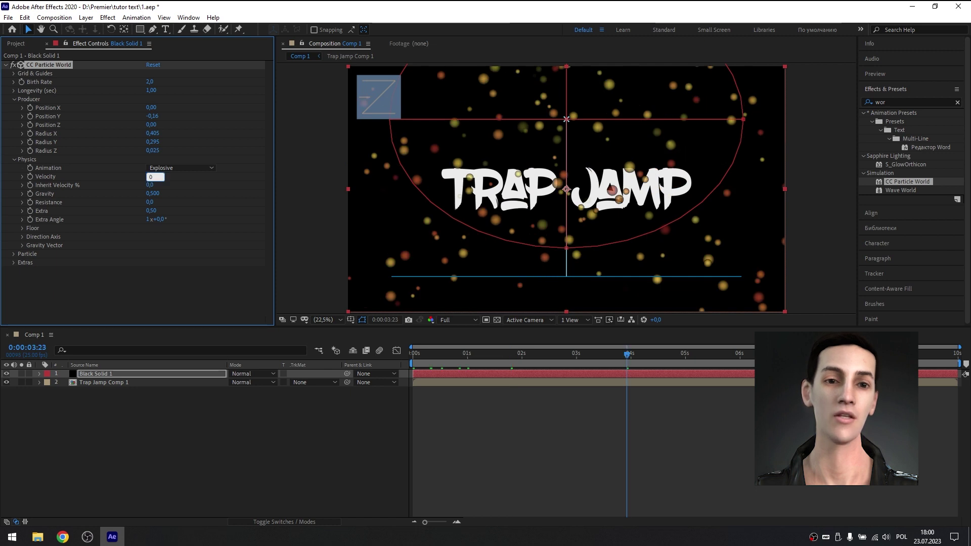
text(0)
key(Return)
text(,02)
key(Return)
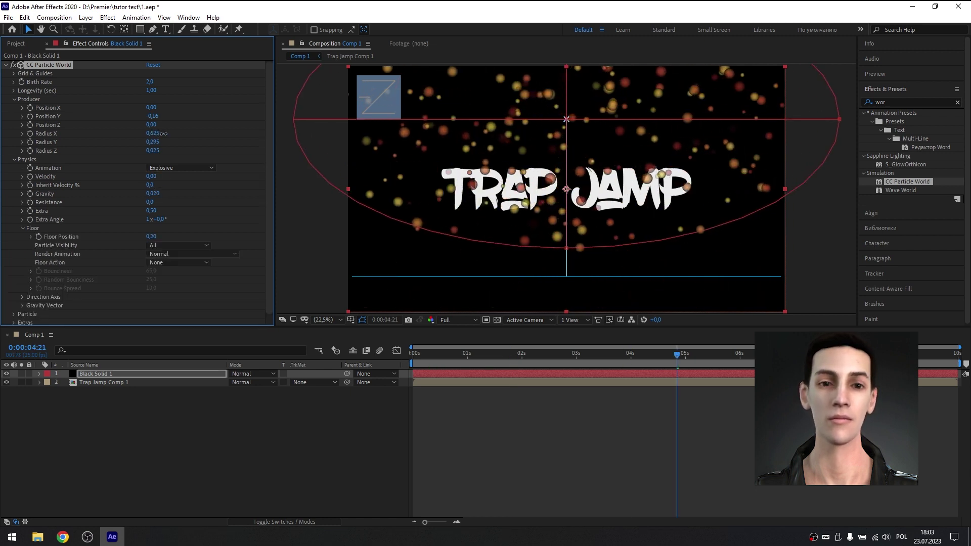
drag(152, 142, 156, 142)
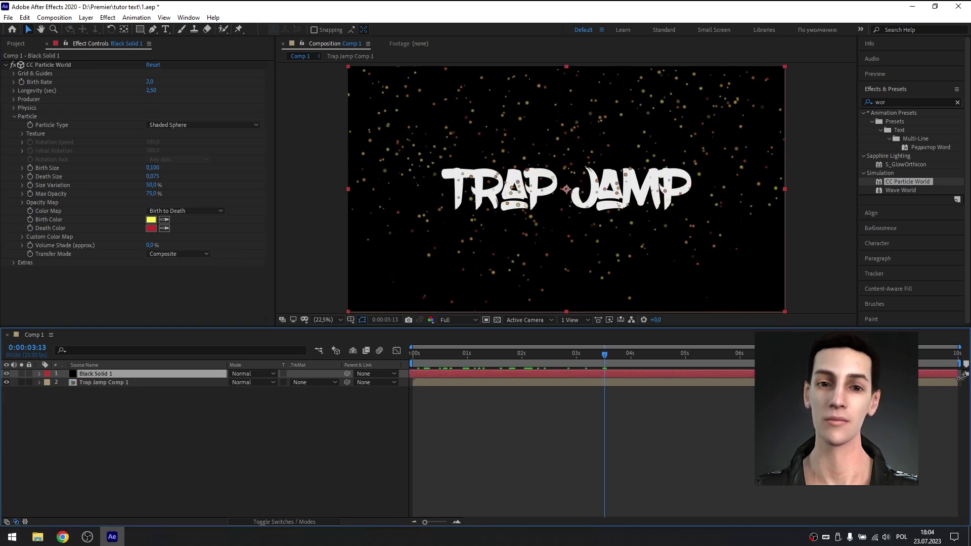
Step: Find the Fill effect and apply it to the black particle solid below CC Particle World
click(14, 117)
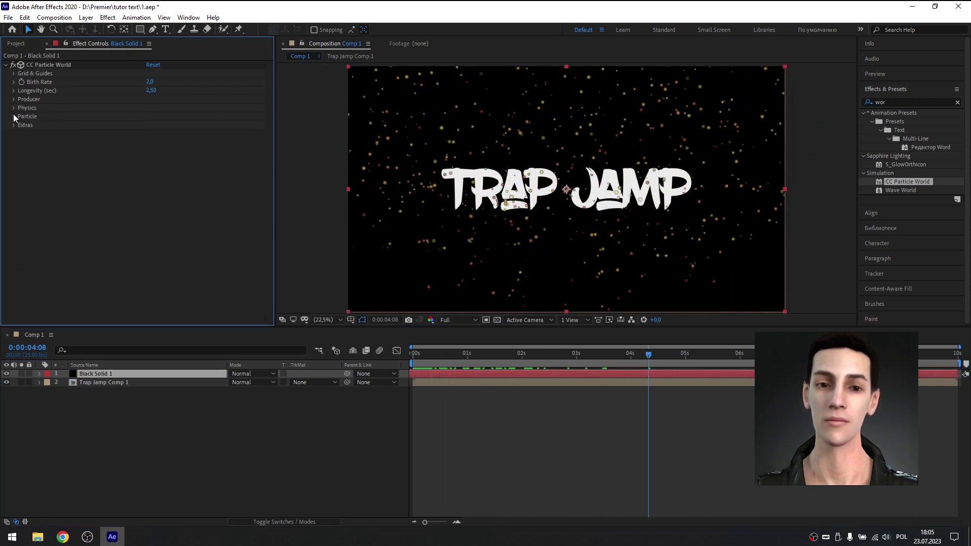
click(295, 444)
click(129, 374)
double_click(907, 102)
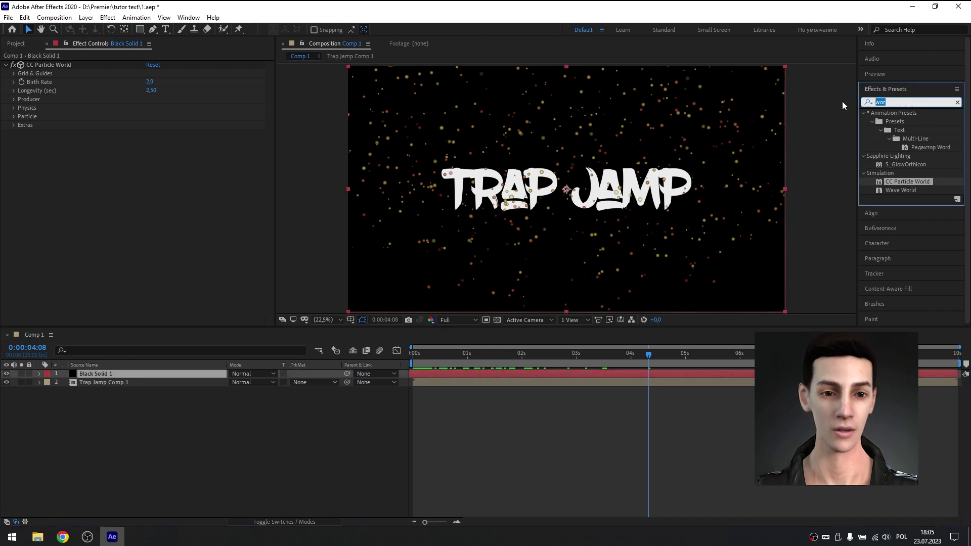
text(fill)
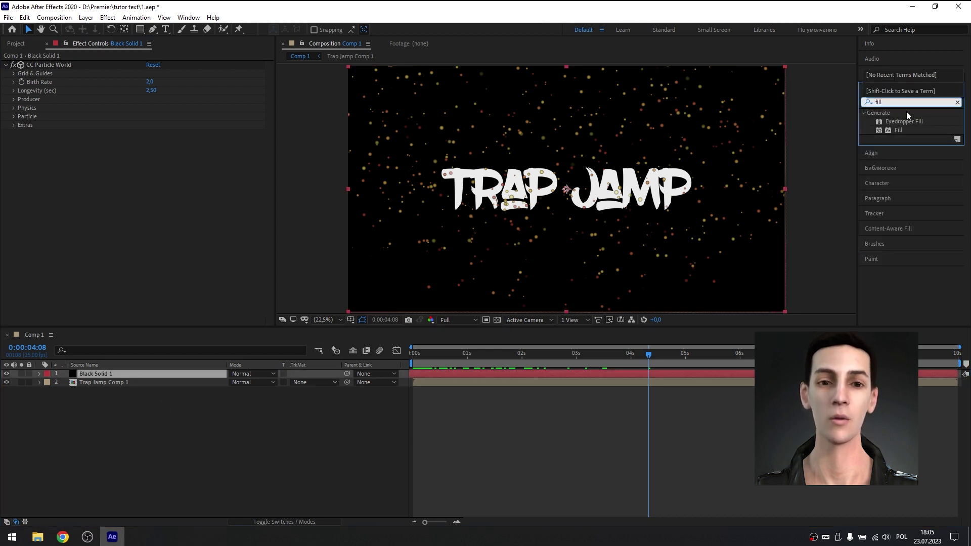
drag(899, 131, 122, 195)
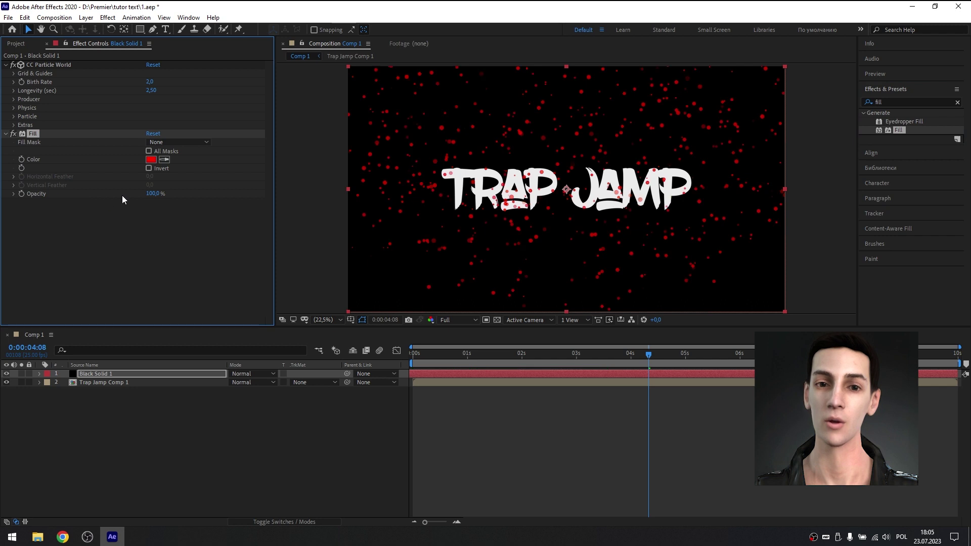
Step: Change the Fill effect's color to purple, DE00FF
click(151, 160)
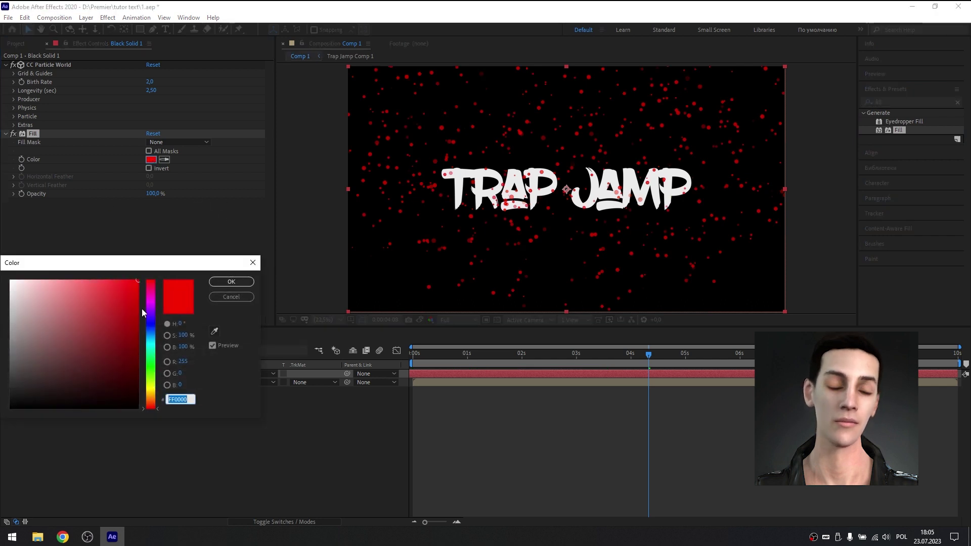
click(152, 303)
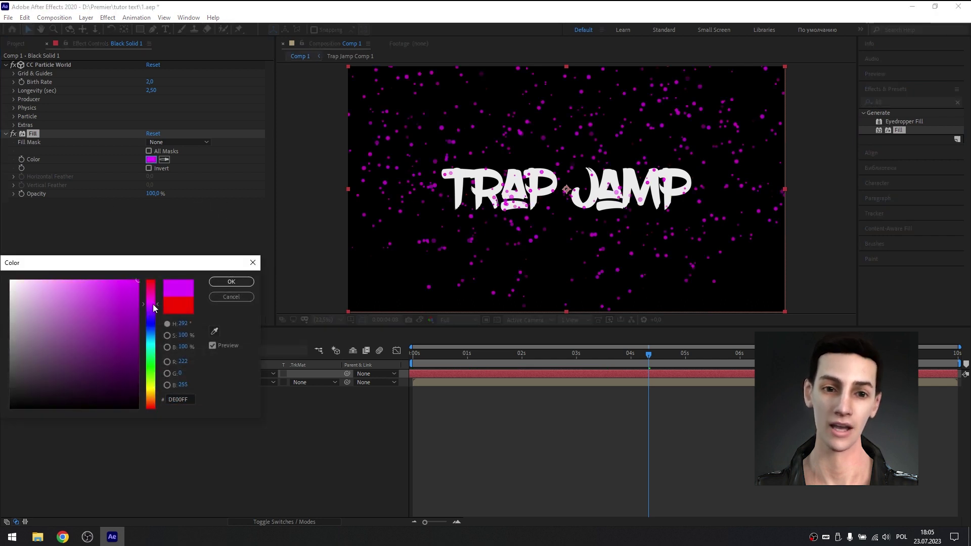
click(231, 282)
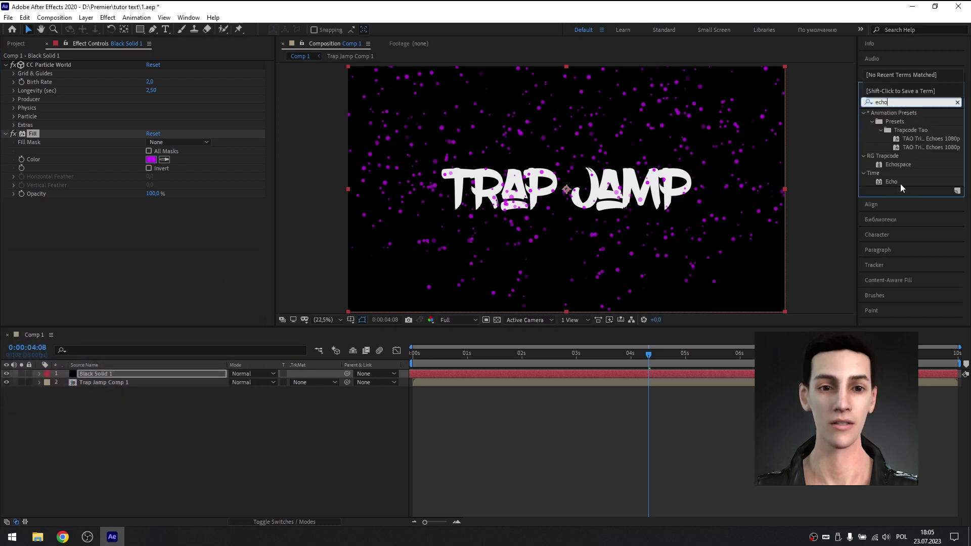
Step: Apply the Echo effect to the particle solid with 10 echoes, a decay of 0,8 and an echo time of -0,05 seconds
drag(891, 182, 71, 262)
click(151, 220)
text(10)
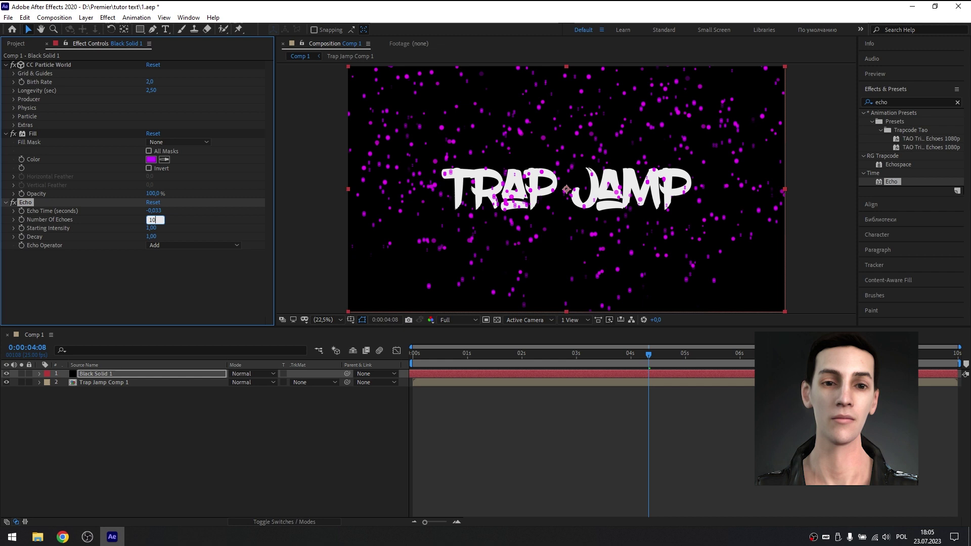
key(Tab)
key(Tab)
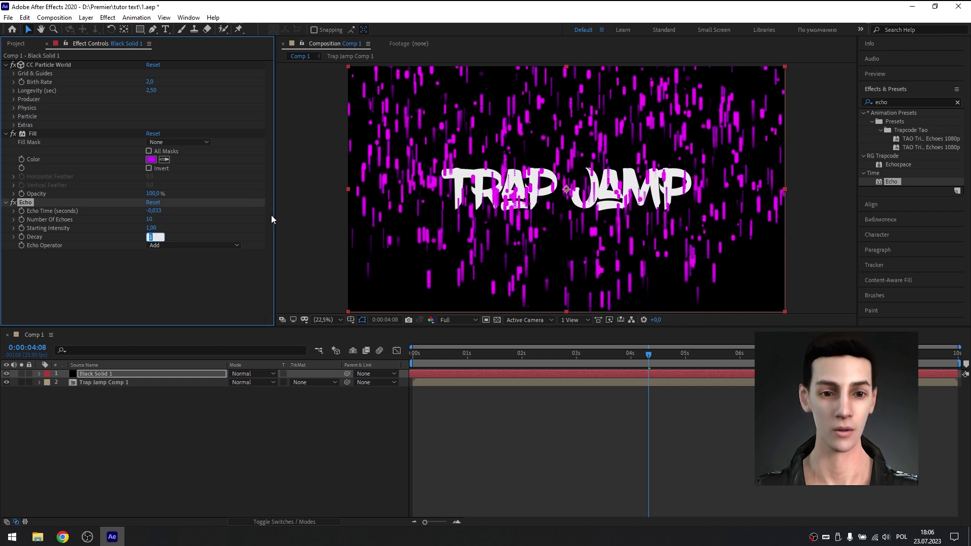
text(0,8)
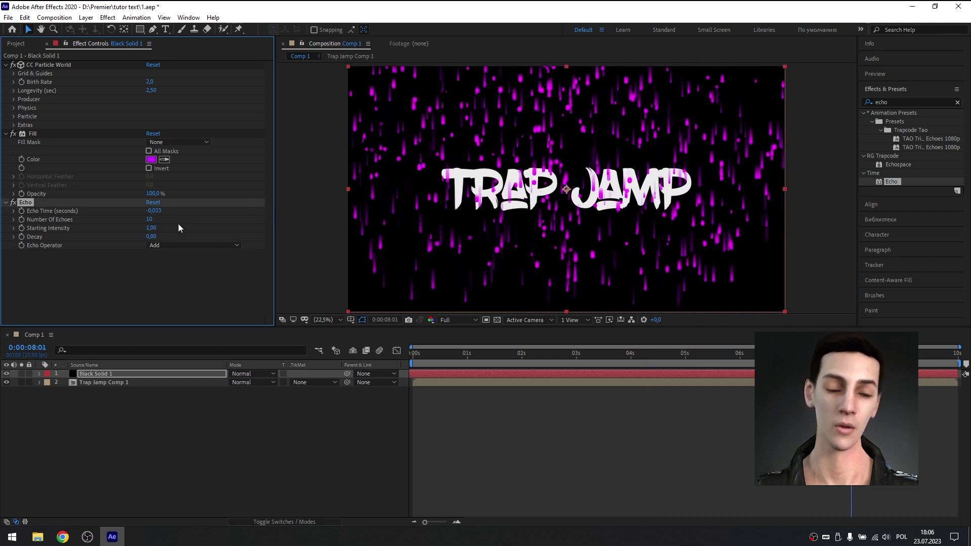
click(159, 212)
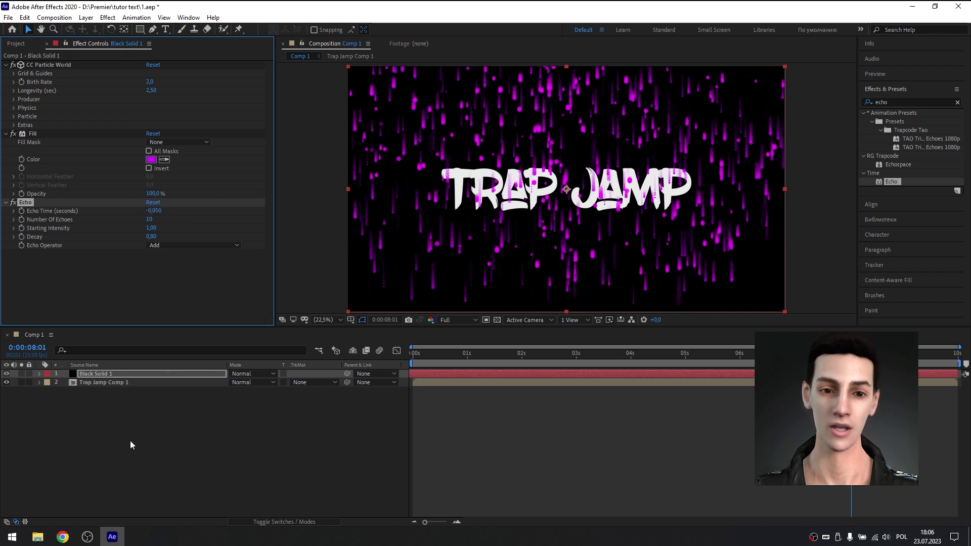
Step: Return to the start of the timeline and add a Gaussian Blur with blurriness 15 to the particle solid
drag(459, 353, 361, 361)
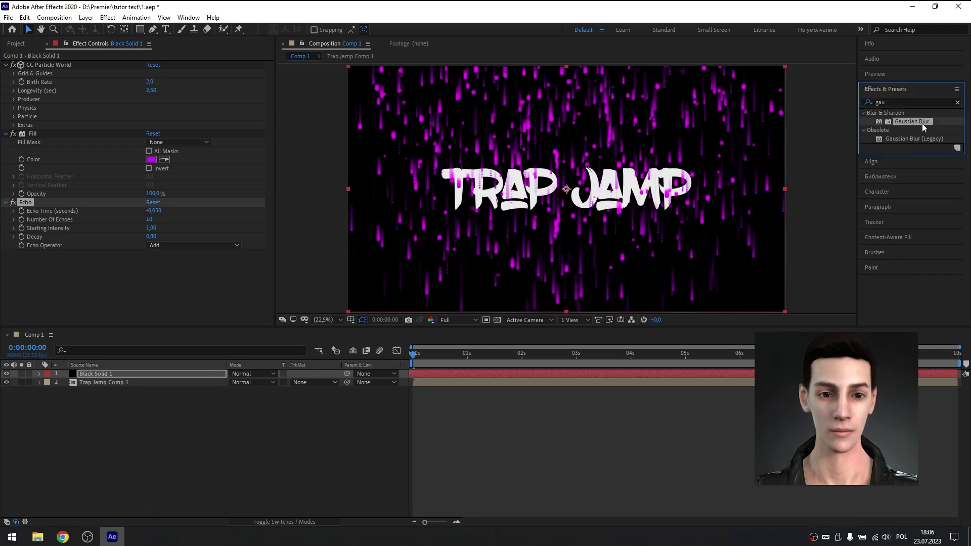
drag(921, 123, 131, 291)
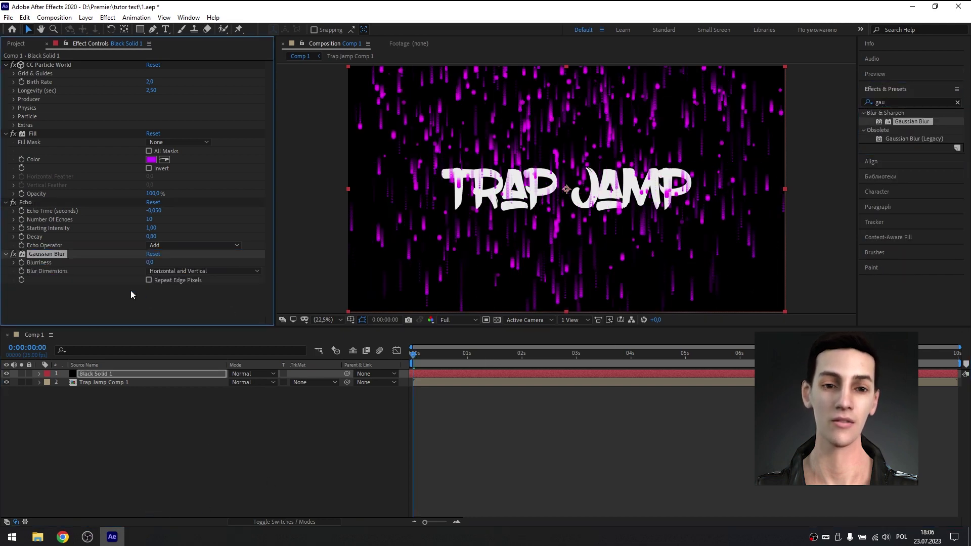
Step: Add a Simple Choker with Choke Matte -3 to the particle solid and duplicate it with Choke Matte 3
drag(904, 181, 145, 310)
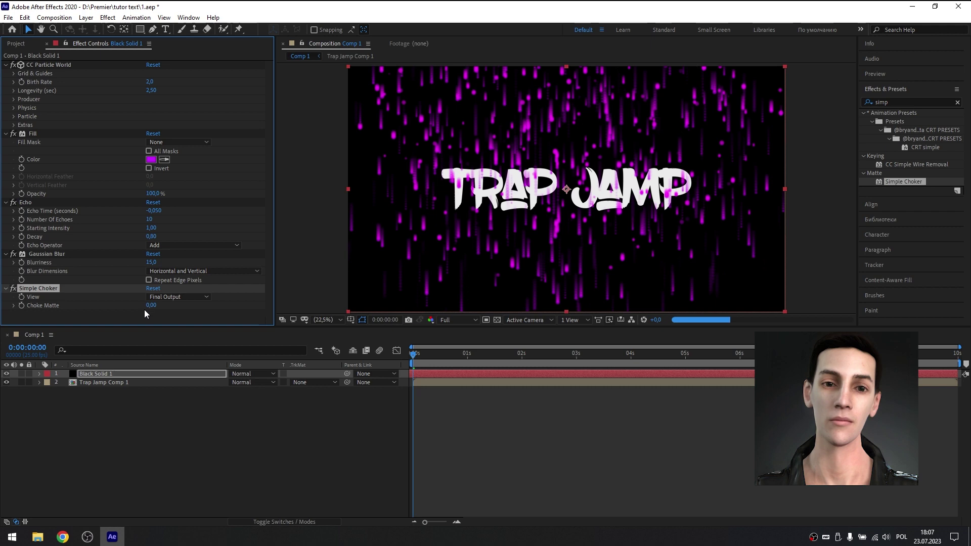
click(149, 306)
text(-3)
key(Return)
key(ctrl+d)
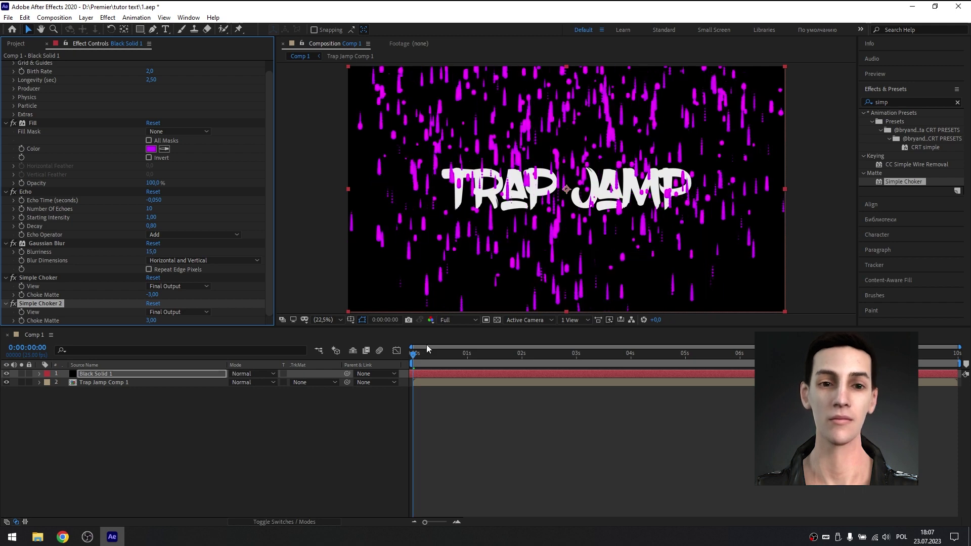
Step: Duplicate the Trap Jamp Comp 1 layer and pre-compose the copy with the particle solid as "Drip"
click(109, 382)
key(ctrl+d)
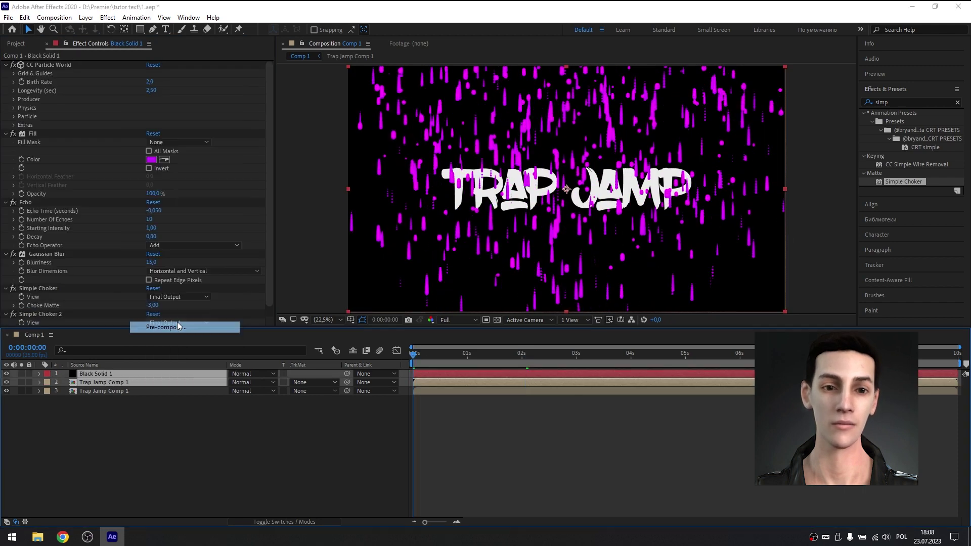
key(ctrl+shift+c)
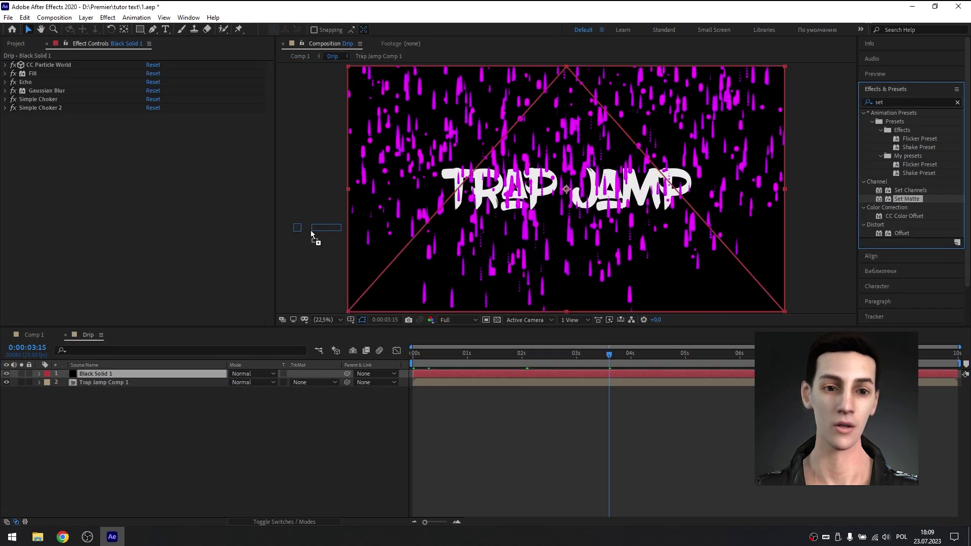
Step: Apply Set Matte to the particle solid in Drip, taking the matte from Trap Jamp Comp 1, and preview the animation
drag(314, 234, 87, 185)
click(181, 125)
click(184, 162)
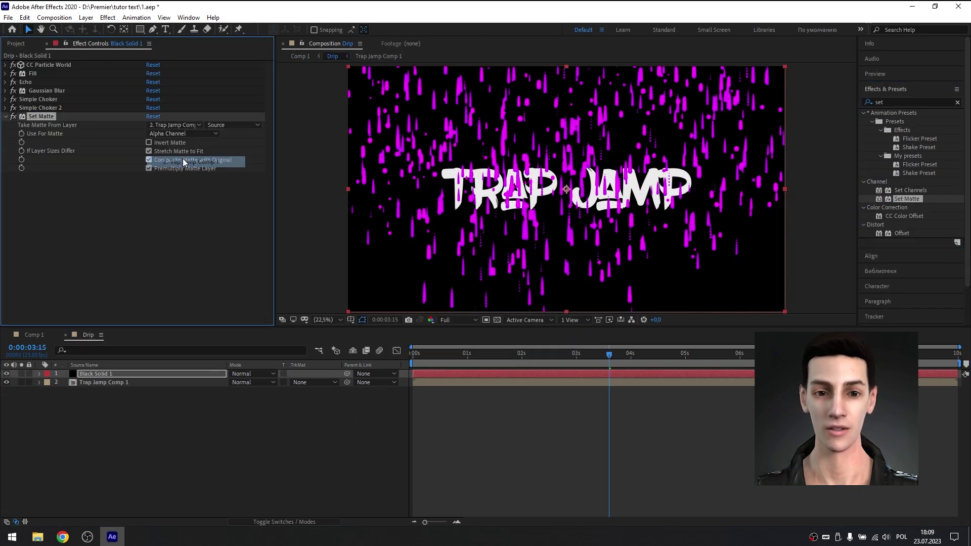
drag(432, 354, 505, 378)
key(space)
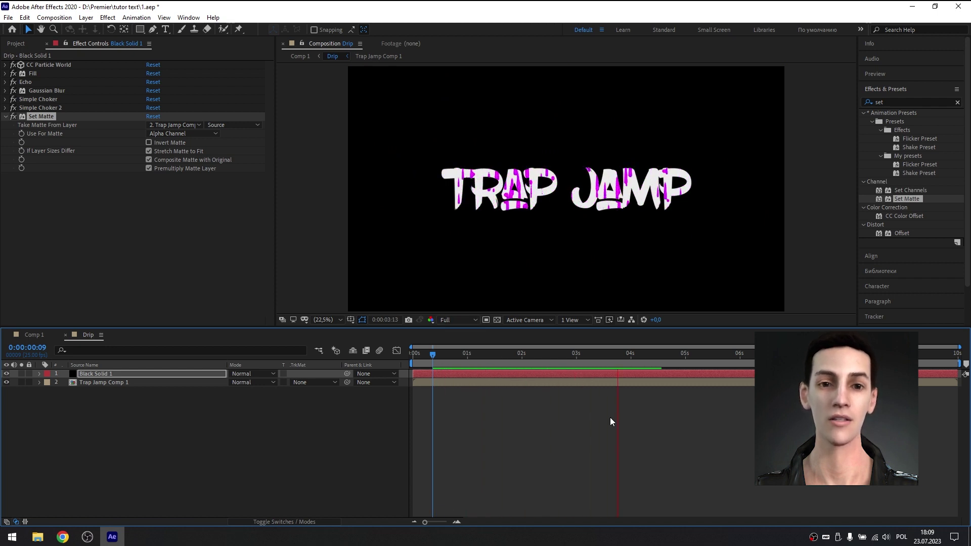
Step: Apply the Minimax effect to the Trap Jamp Comp 1 layer in the Drip composition
click(108, 383)
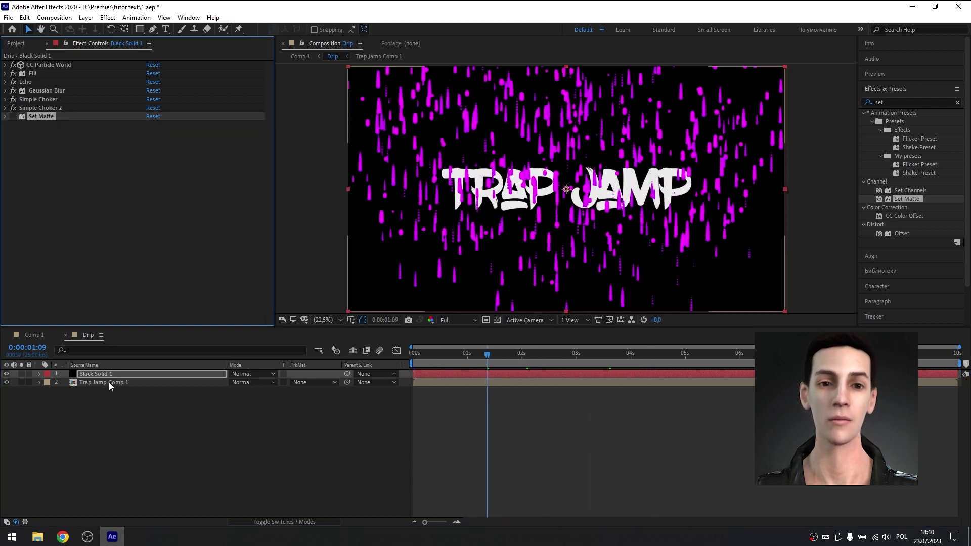
click(894, 101)
text(max)
drag(906, 122, 98, 169)
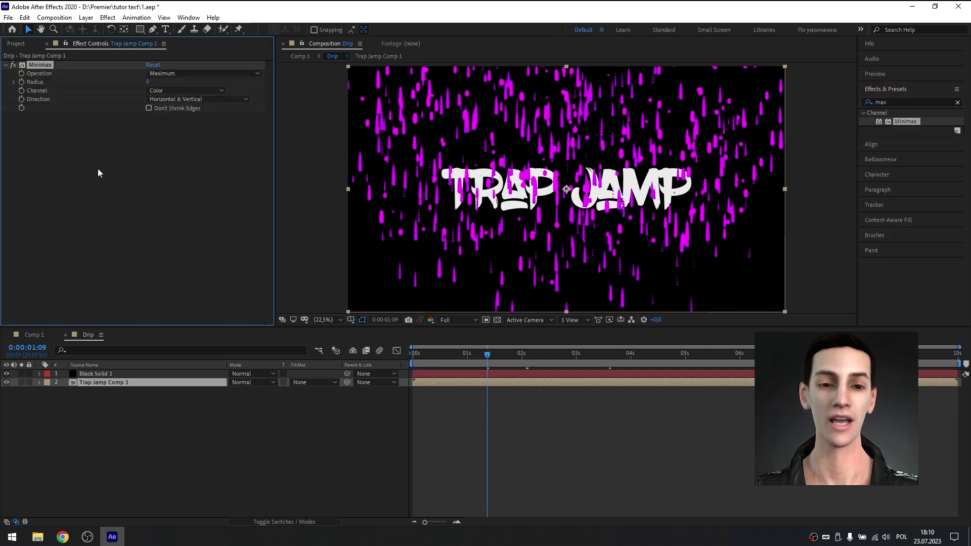
Step: Set Minimax to the Maximum Then Minimum operation, the Alpha and Color channel and the Just Vertical direction
click(194, 74)
click(194, 118)
click(193, 90)
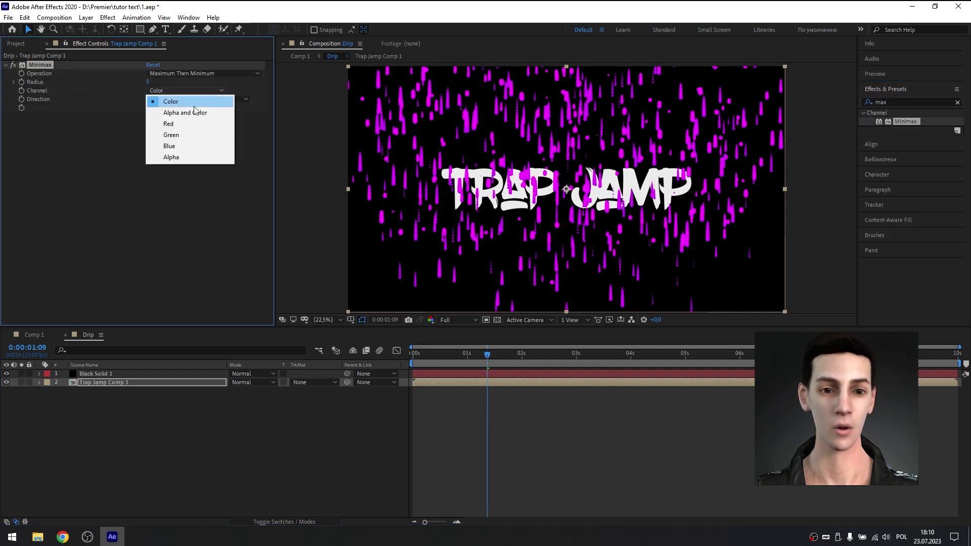
click(195, 112)
click(192, 99)
click(184, 134)
Step: Set the Minimax radius to 80
click(149, 82)
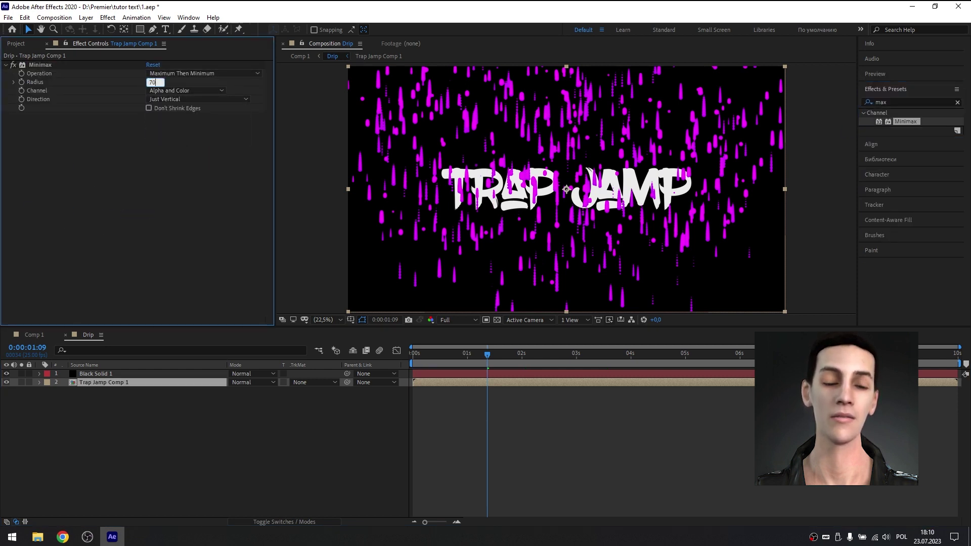
text(70)
key(Return)
drag(150, 81, 161, 79)
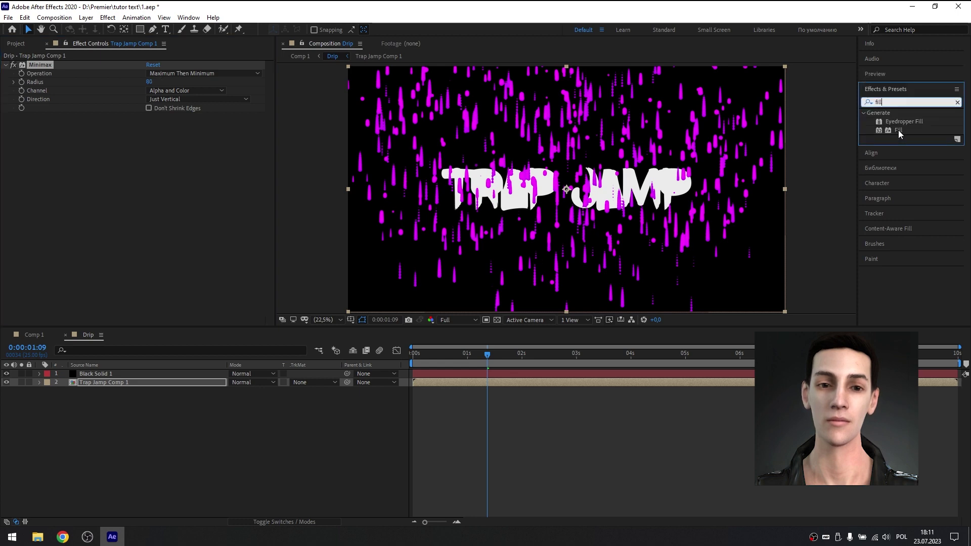
Step: Add a Fill effect with white, FFFFFF, to the Trap Jamp Comp 1 layer
drag(899, 130, 152, 147)
click(151, 142)
click(11, 280)
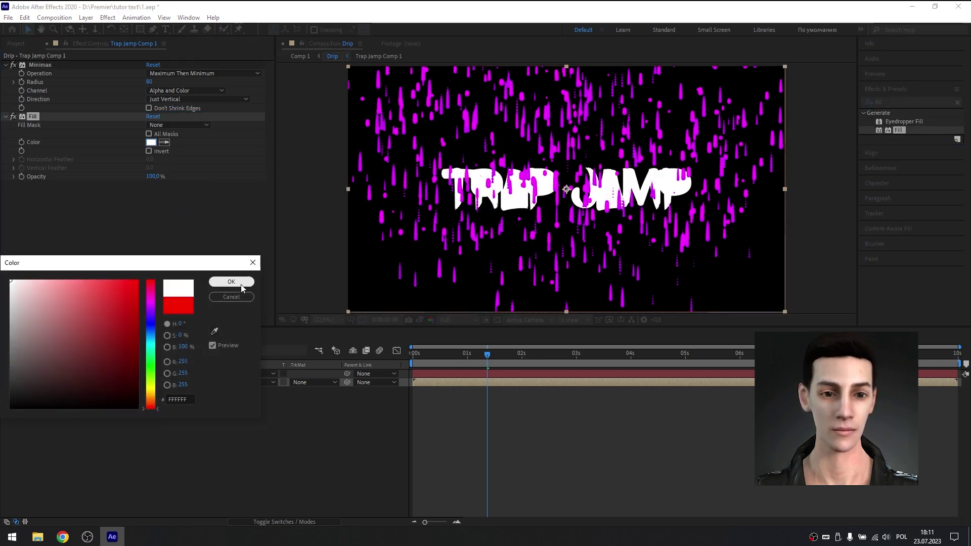
click(231, 282)
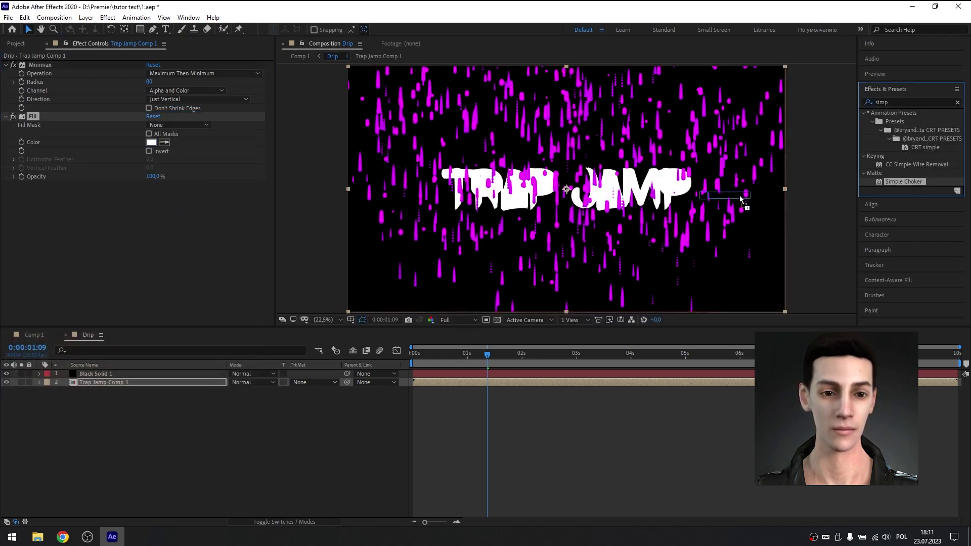
Step: Add a Simple Choker with Choke Matte -60 to the Trap Jamp Comp 1 layer
drag(904, 181, 149, 204)
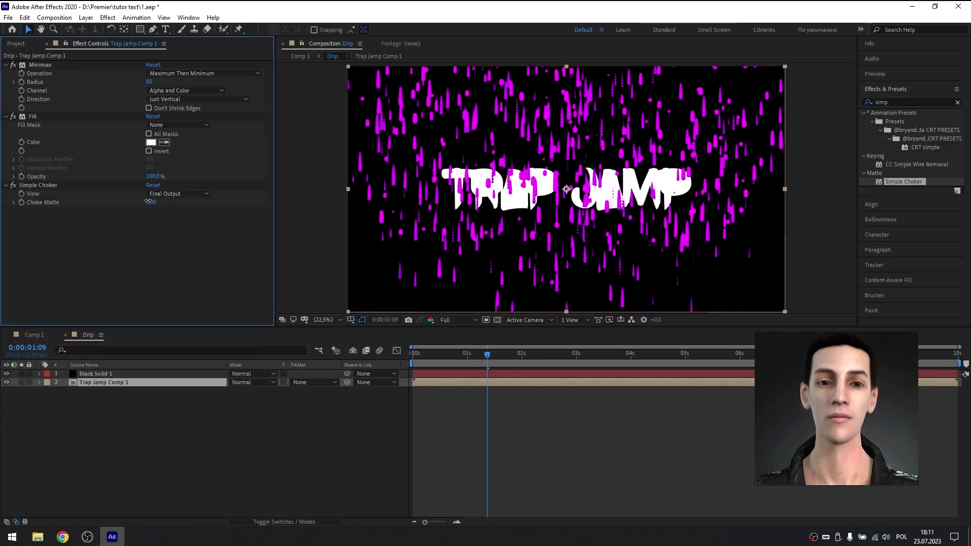
click(154, 201)
text(-6)
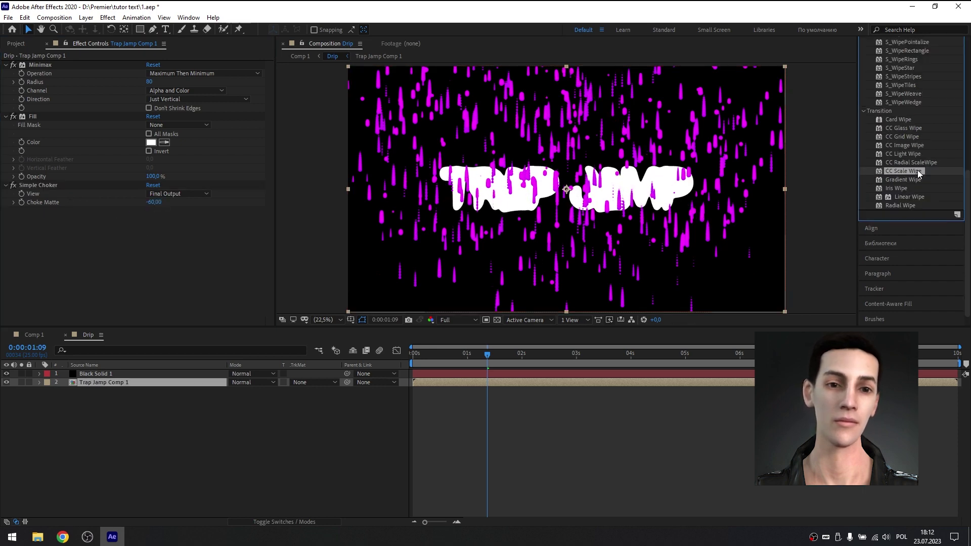
Step: Add CC Scale Wipe to the Trap Jamp Comp 1 layer with a direction of 180° and a stretch of about 11,4
drag(904, 171, 81, 324)
click(162, 236)
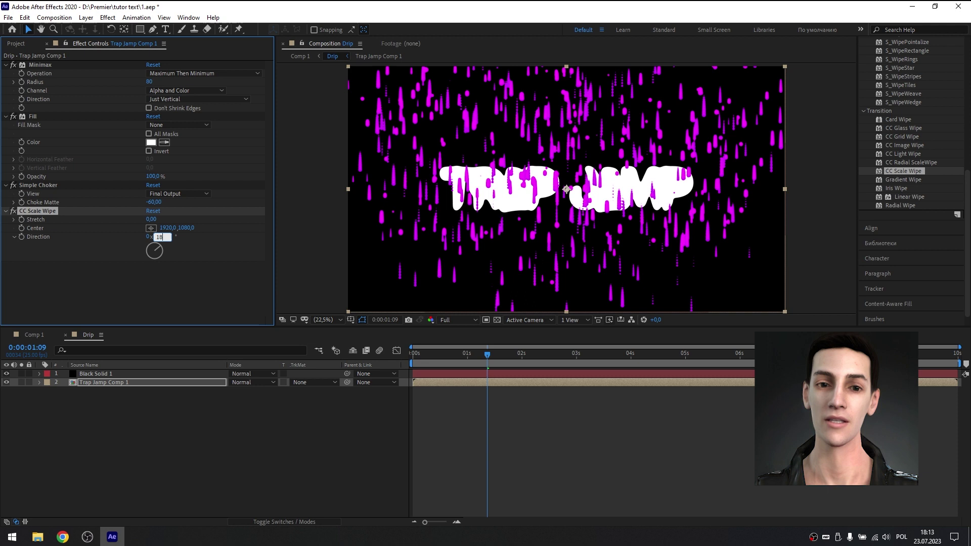
drag(151, 219, 211, 216)
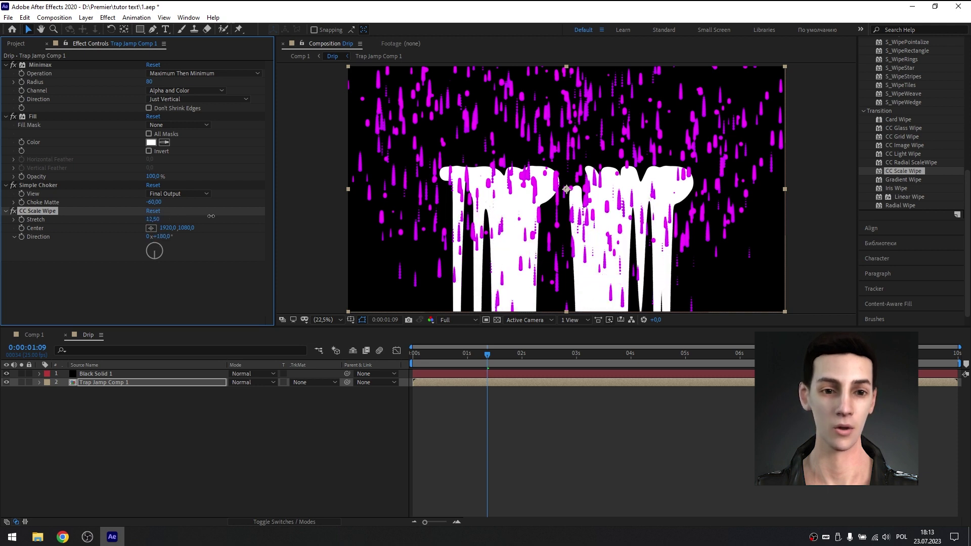
Step: Re-enable Set Matte on the particle solid and make it read the matte layer's Effects & Masks
click(96, 374)
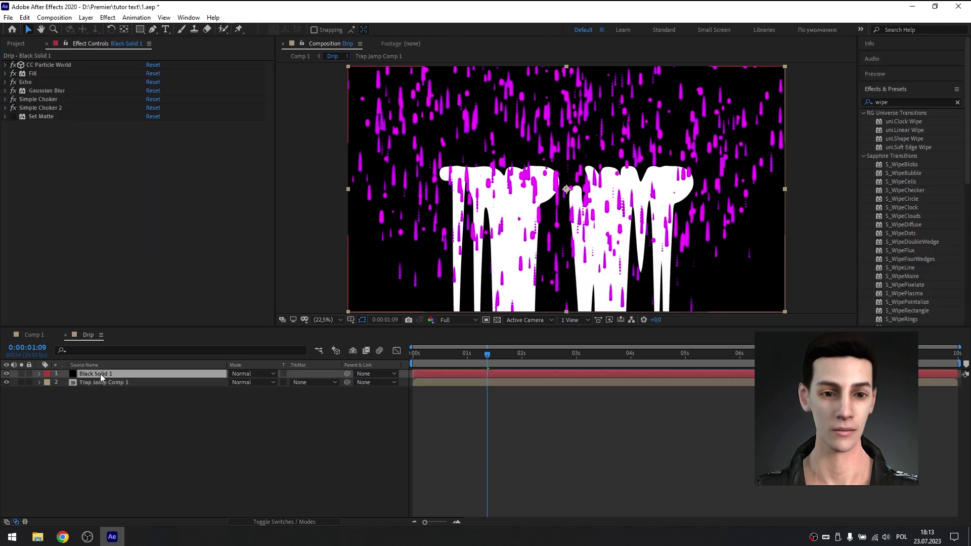
click(5, 117)
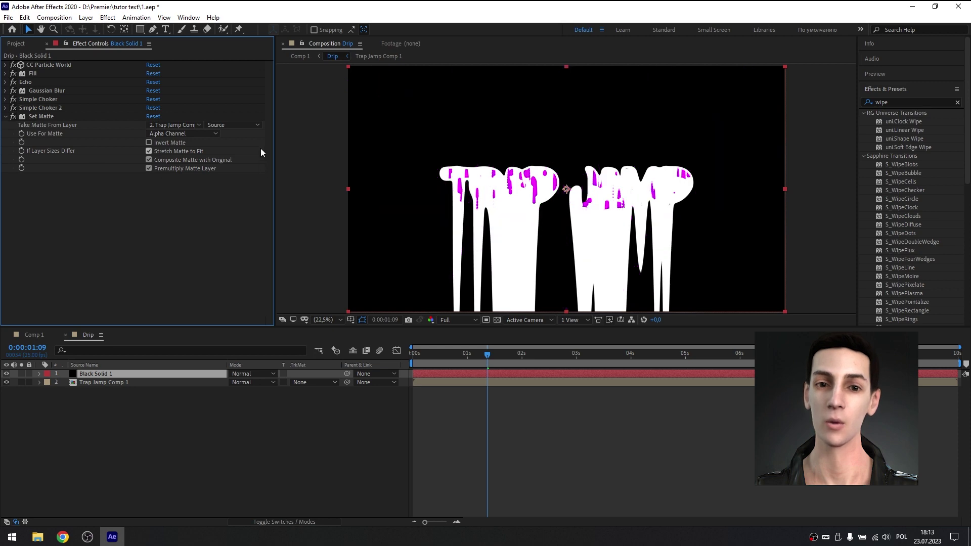
click(232, 125)
click(241, 157)
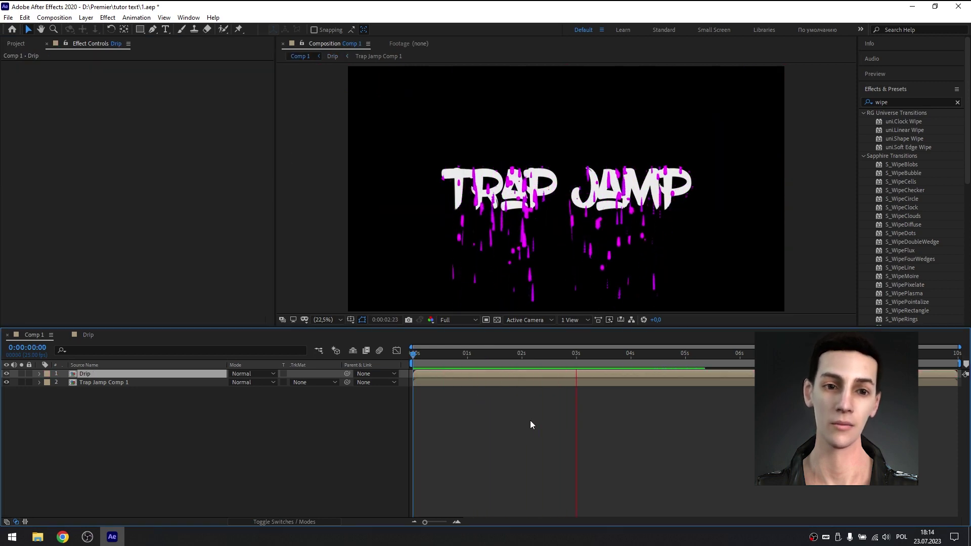
Step: Duplicate the Drip and Trap Jamp Comp 1 layers in Comp 1 and move the text copy directly beneath the top Drip layer
click(107, 382)
shift+click(108, 374)
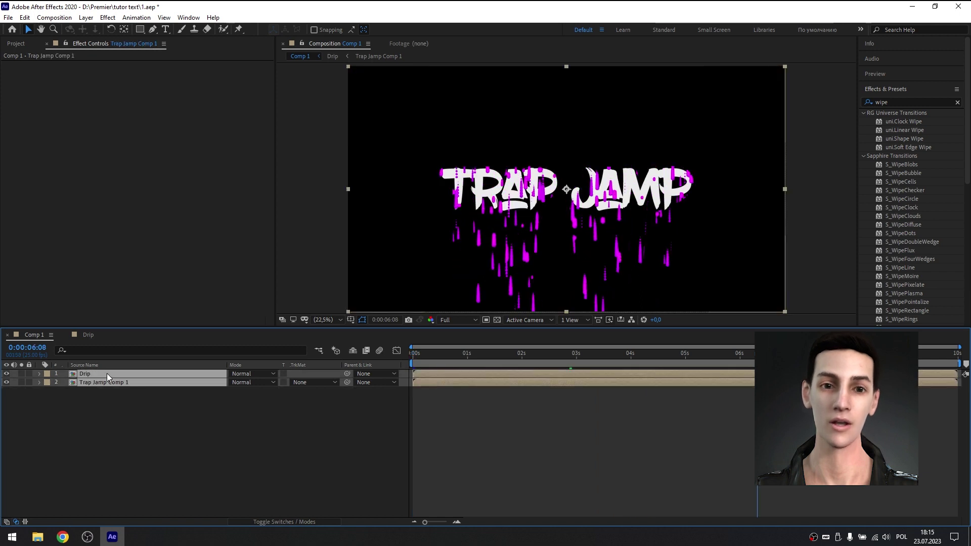
key(ctrl+d)
drag(105, 390, 106, 381)
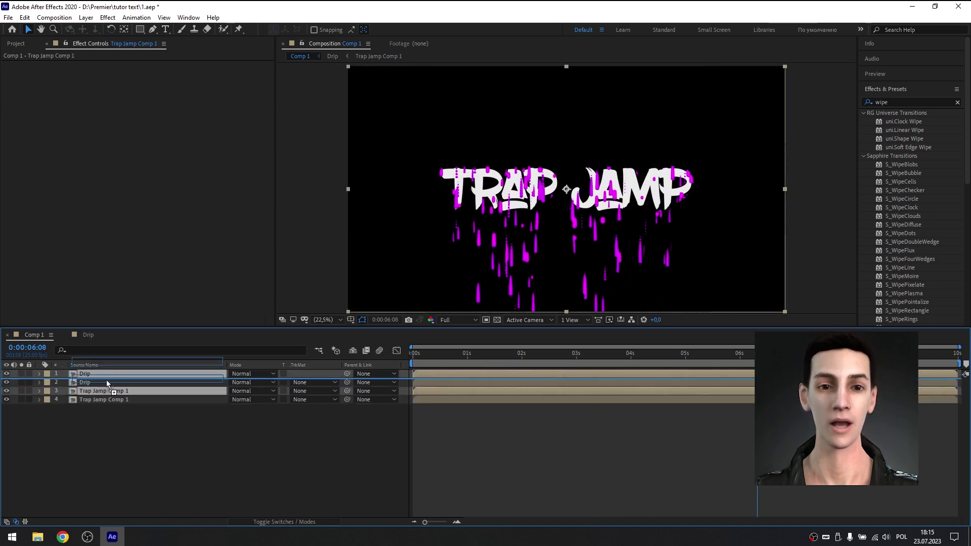
Step: Pre-compose the duplicated Drip and Trap Jamp Comp 1 layers as "Drips blend"
right_click(121, 385)
click(139, 327)
text(Drips blend)
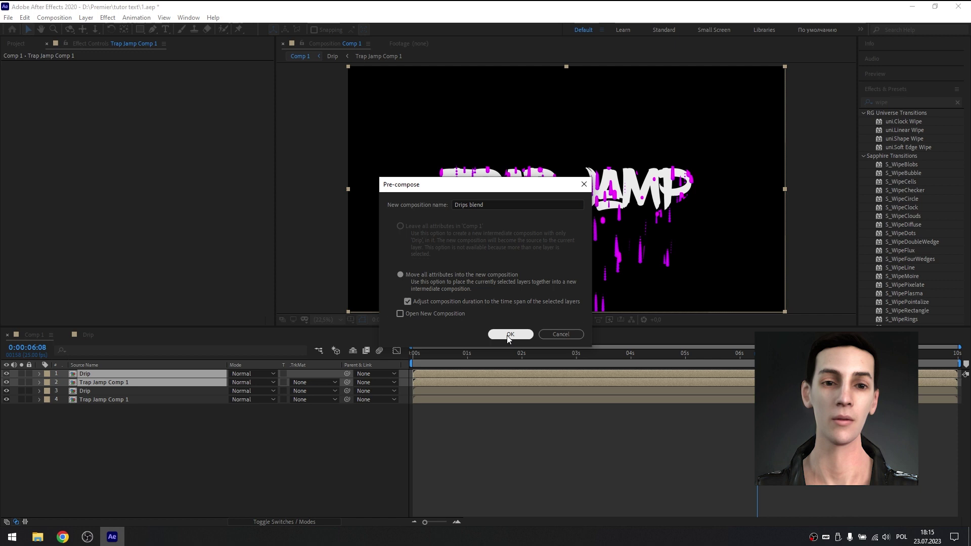
click(511, 334)
Step: Create an adjustment layer in the Drips blend composition and apply Gaussian Blur with blurriness 10 to it
right_click(188, 425)
mouse_move(210, 314)
click(371, 397)
click(908, 102)
text(gau)
drag(912, 122, 130, 377)
click(151, 74)
text(10)
Step: Add a Simple Choker with Choke Matte -2 to the adjustment layer and duplicate it with Choke Matte 2
click(908, 102)
text(simp)
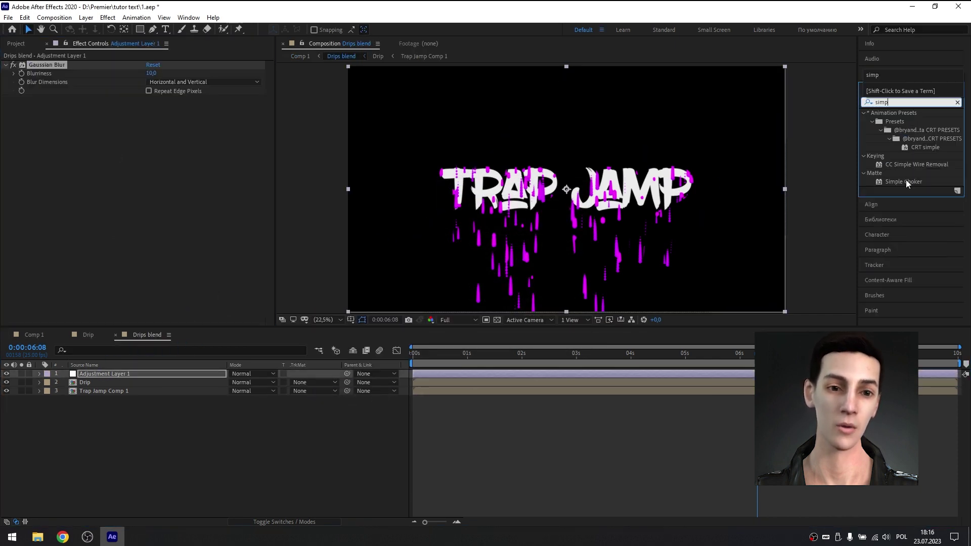
drag(904, 182, 142, 166)
click(152, 116)
text(-2)
key(Return)
key(ctrl+d)
click(152, 143)
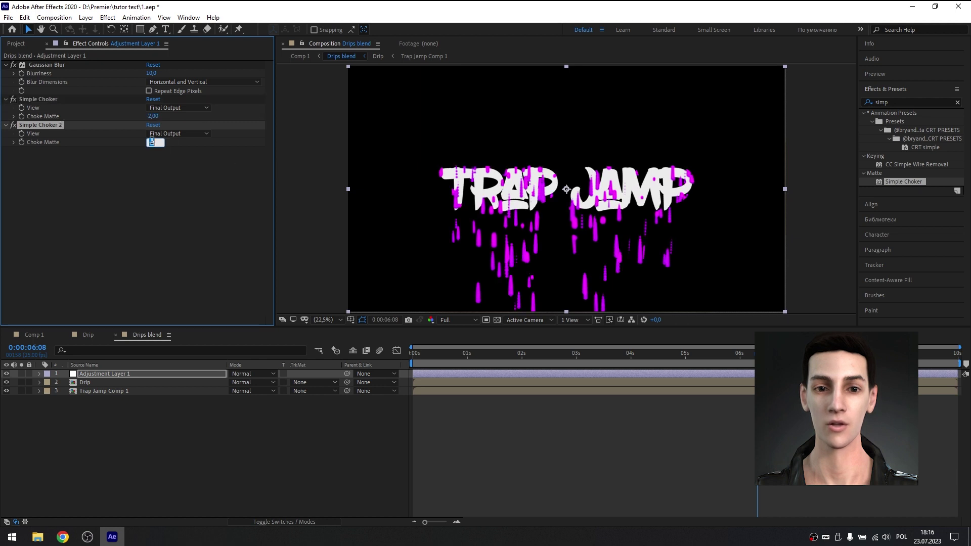
text(2)
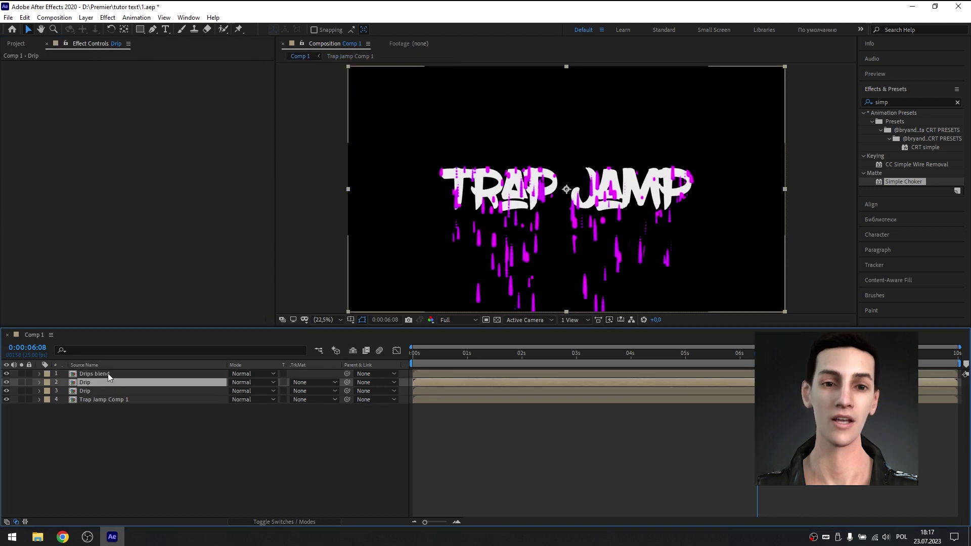
Step: Move Drips blend below the top Drip layer in Comp 1 and apply Set Matte to that Drip from Drips blend's Effects & Masks
drag(108, 373, 102, 390)
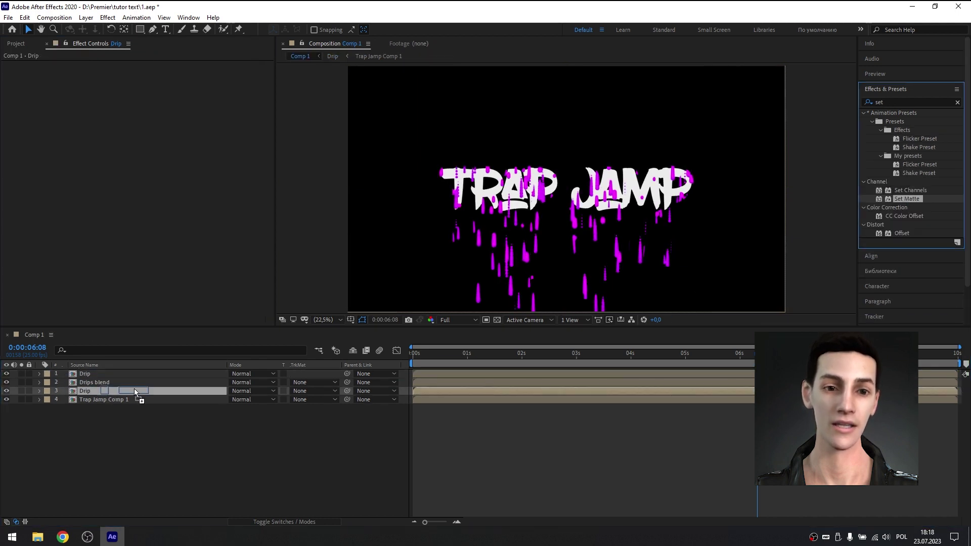
click(108, 373)
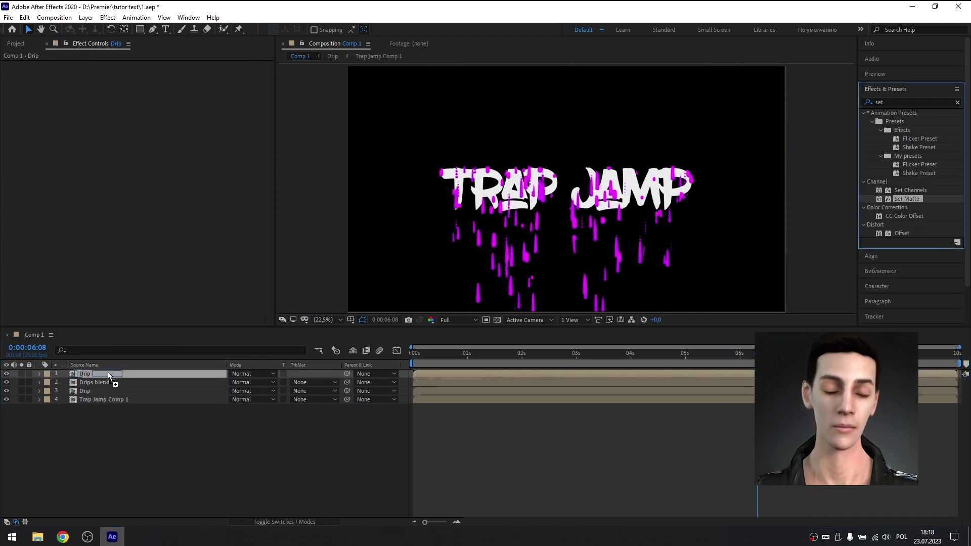
click(175, 74)
click(177, 110)
click(232, 73)
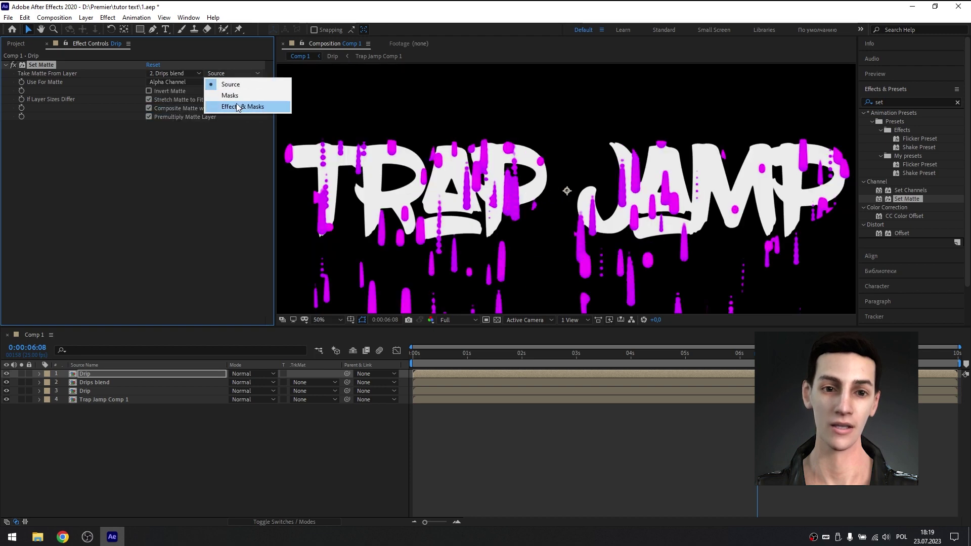
click(236, 101)
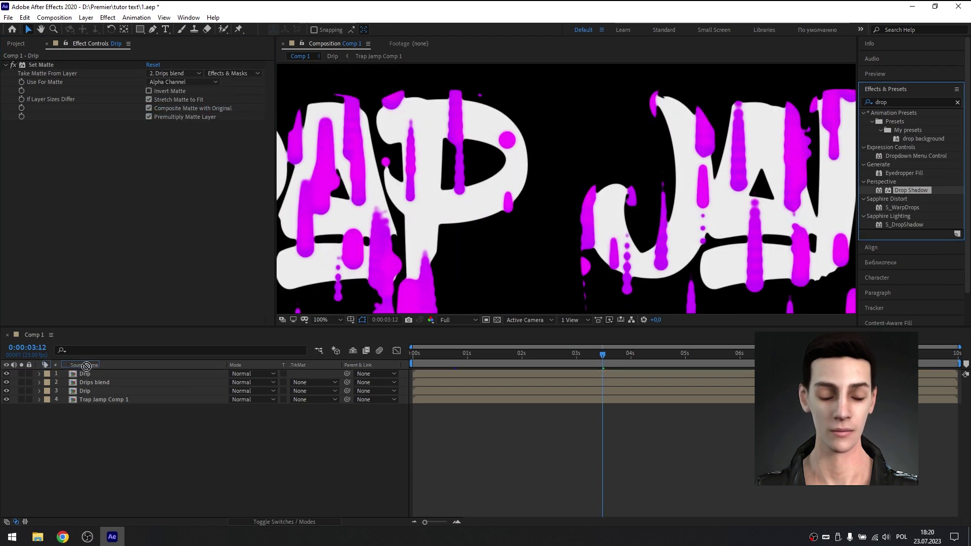
Step: Add a Drop Shadow to the top Drip layer and raise its distance to about 25
drag(910, 190, 99, 376)
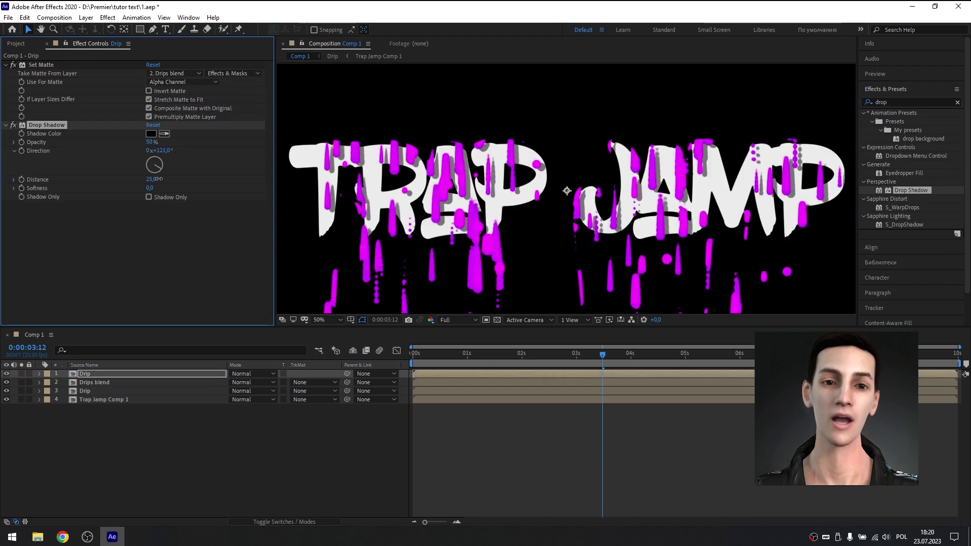
drag(151, 179, 151, 179)
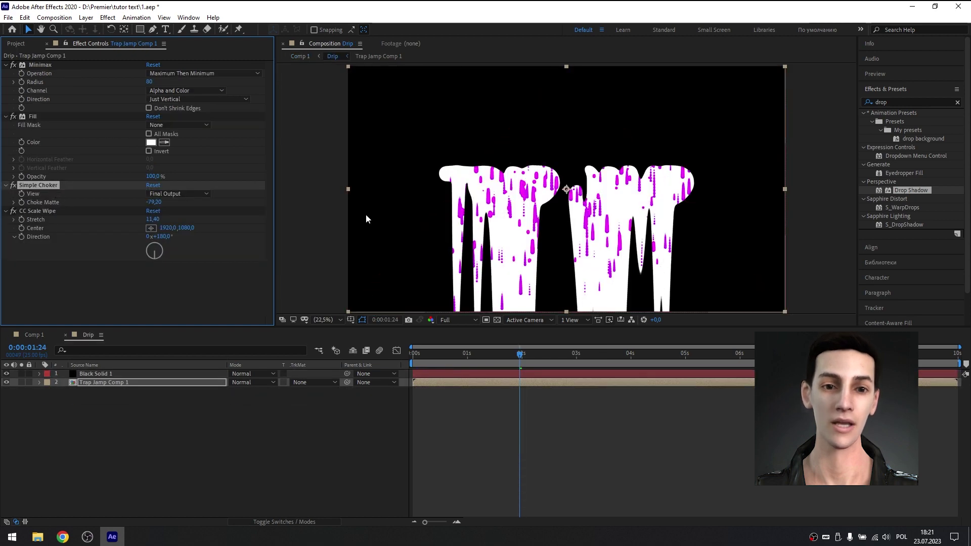
Step: In the Drip composition, set the Trap Jamp Comp 1 layer's Minimax radius to 60 and its Simple Choker's Choke Matte to -20
text(60)
key(Return)
drag(152, 202, 297, 201)
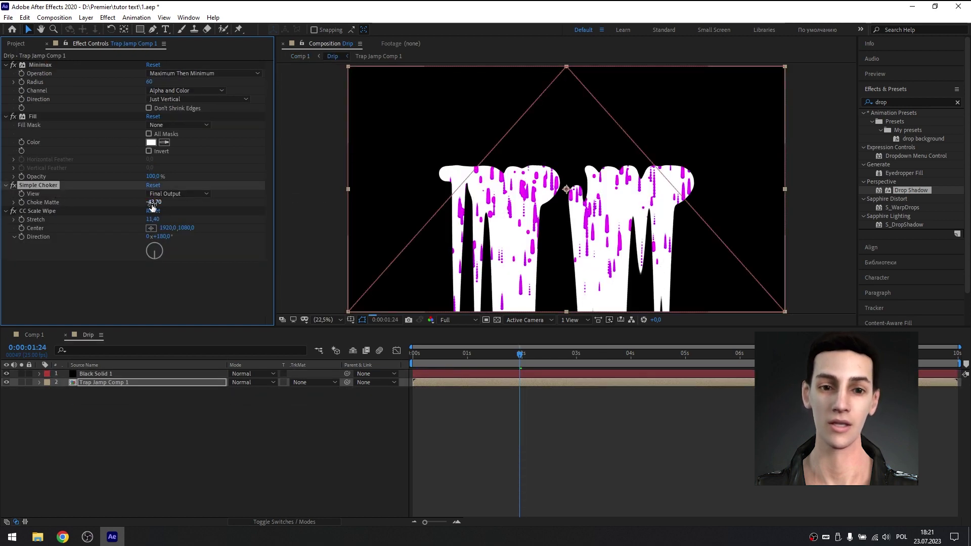
drag(151, 206, 154, 207)
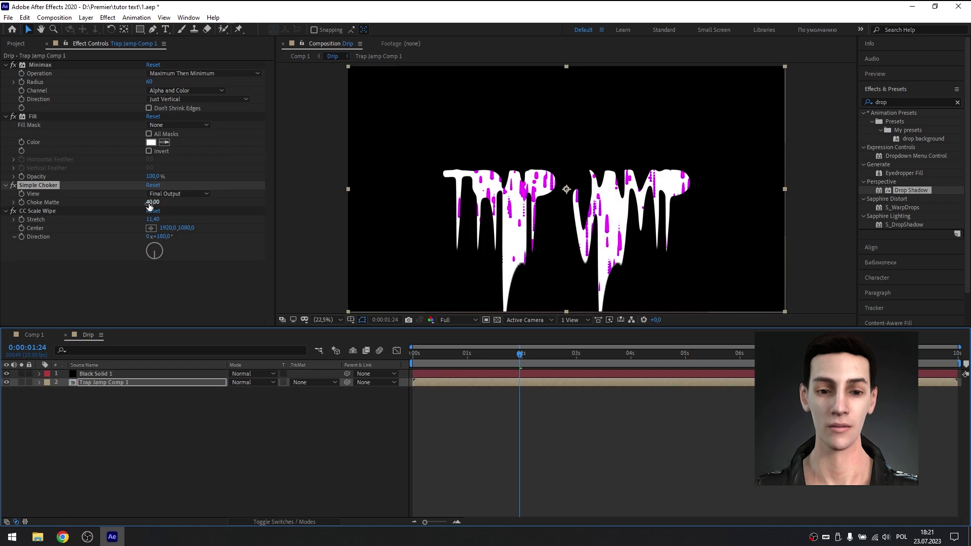
click(154, 202)
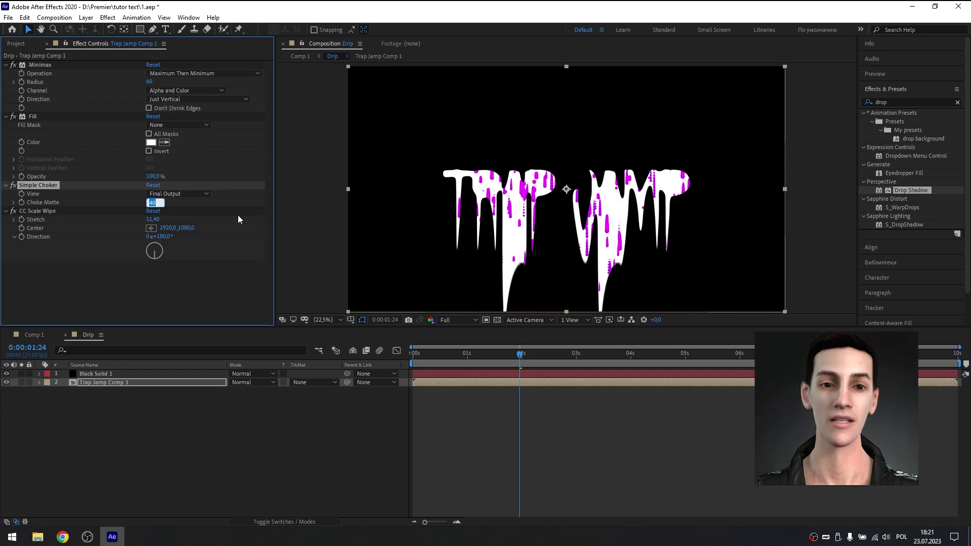
text(22)
key(Return)
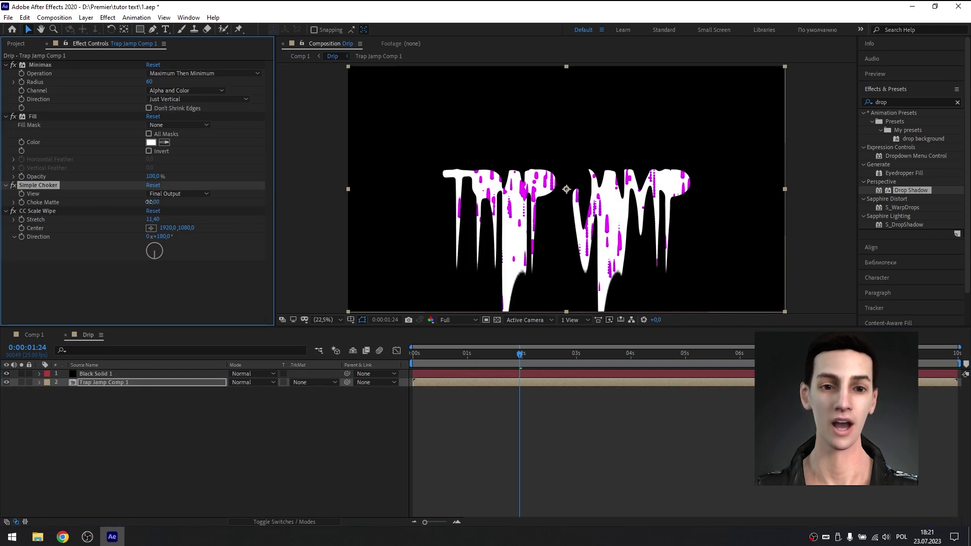
click(153, 202)
key(Return)
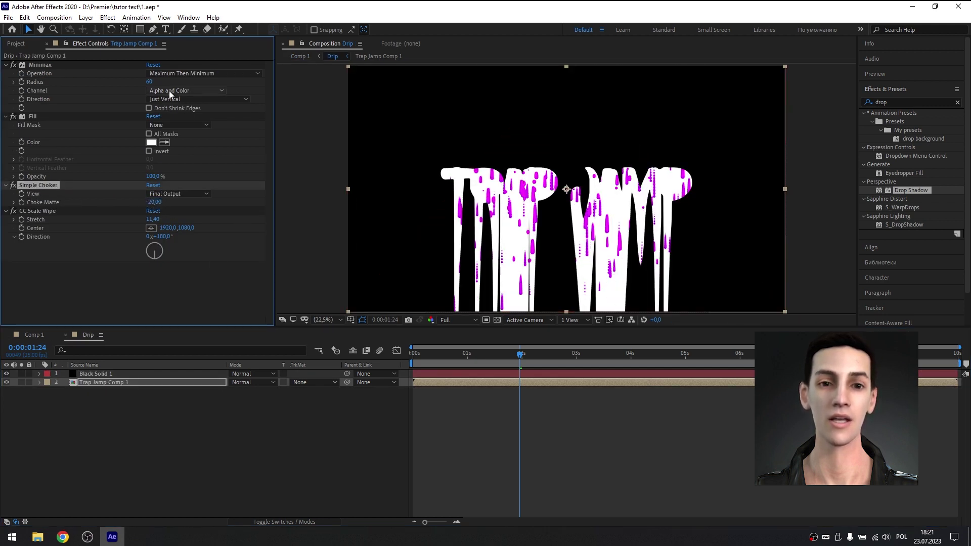
Step: Return to Comp 1 and preview the updated drip animation
key(Return)
click(53, 335)
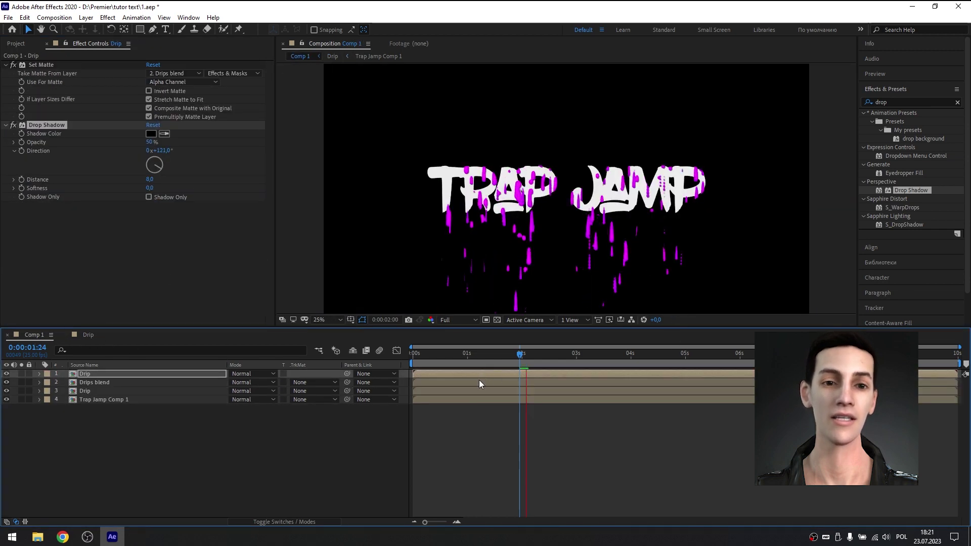
click(497, 319)
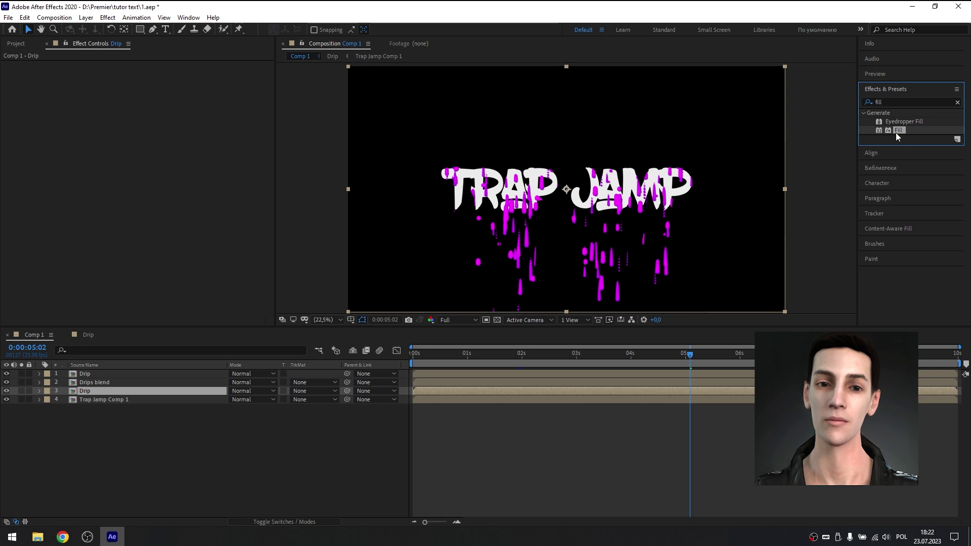
Step: Apply a Fill effect to the lower Drip layer and set its color to purple 7E00FF
drag(899, 130, 84, 196)
click(151, 91)
click(149, 314)
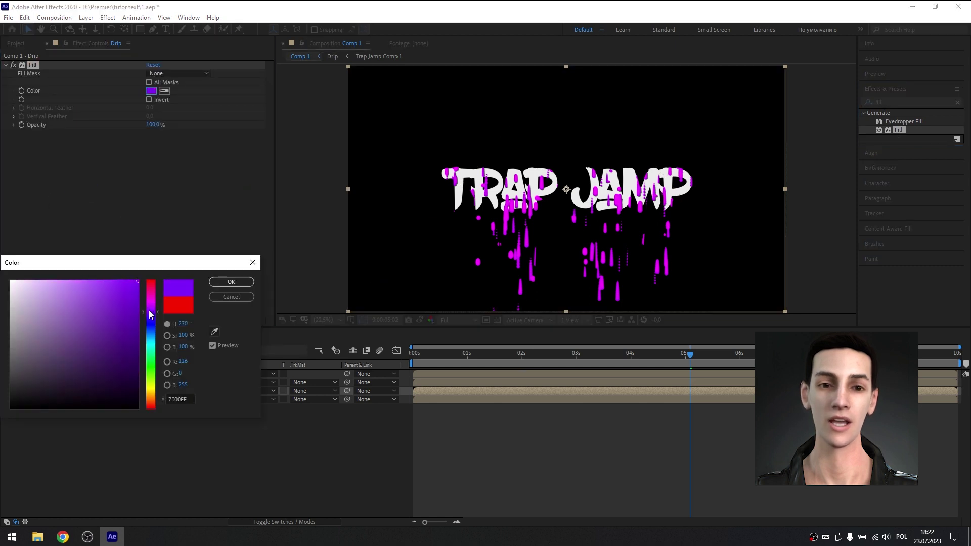
click(226, 286)
Step: Paste the Fill effect onto the Drips blend layer and the top Drip layer
key(ctrl+Up)
key(ctrl+v)
key(ctrl+Up)
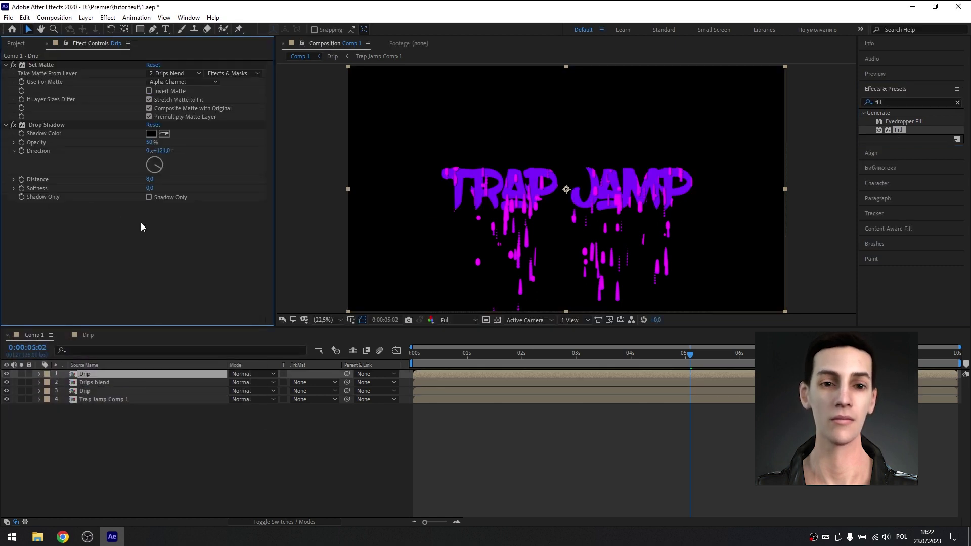
key(ctrl+v)
click(48, 122)
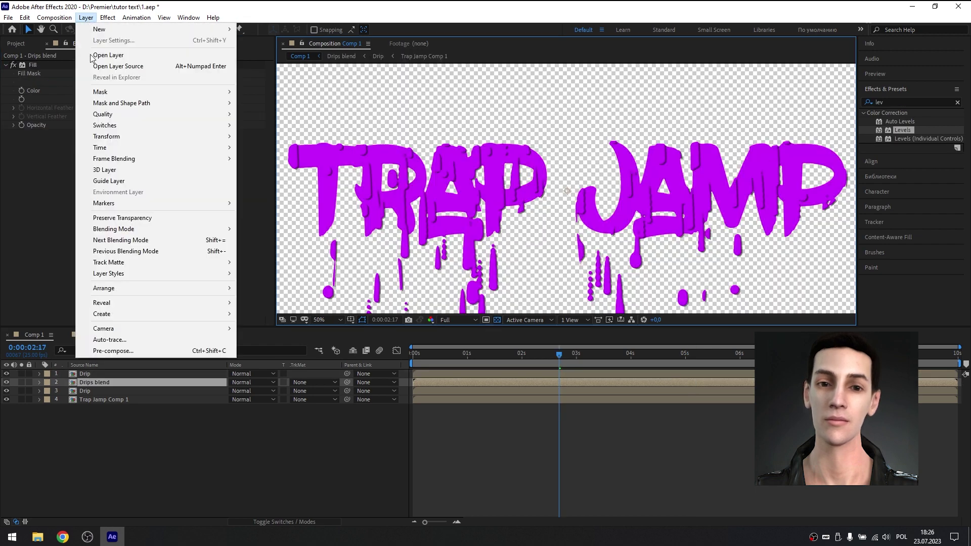
Step: Add an Outer Glow layer style to Drips blend and set its blend mode to Normal
mouse_move(136, 273)
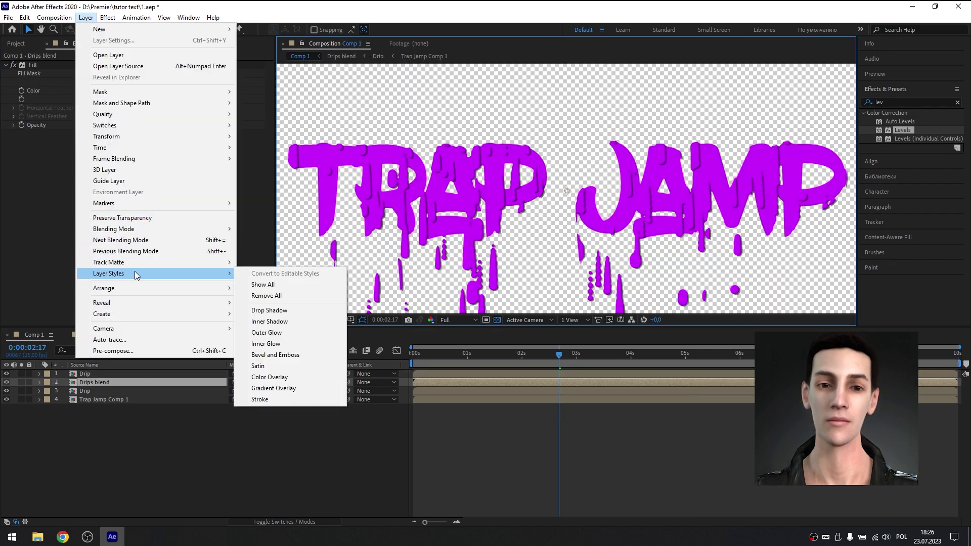
click(295, 333)
scroll(59, 447, down, 1)
click(274, 401)
click(274, 77)
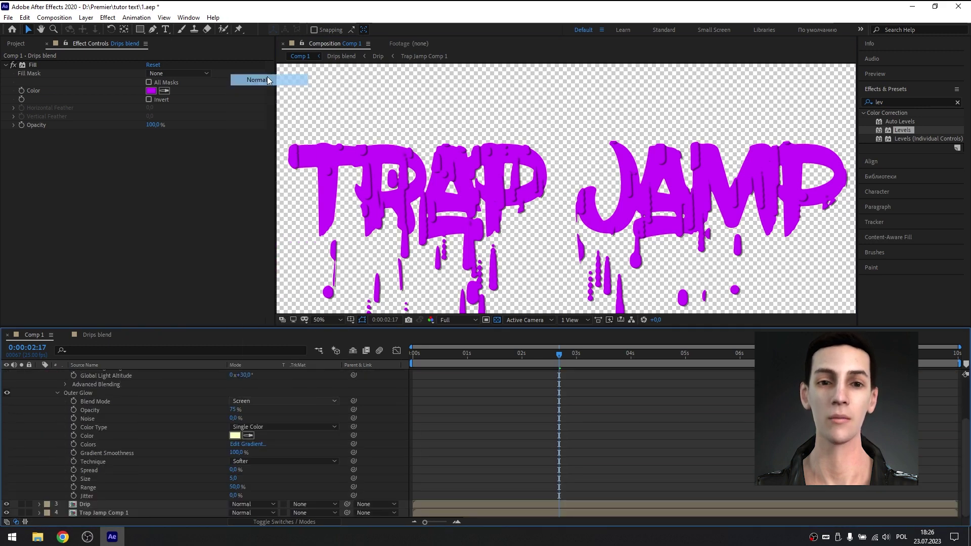
Step: Set the Outer Glow's color to black 000000 and its size to 10
click(235, 436)
text(000000)
click(235, 284)
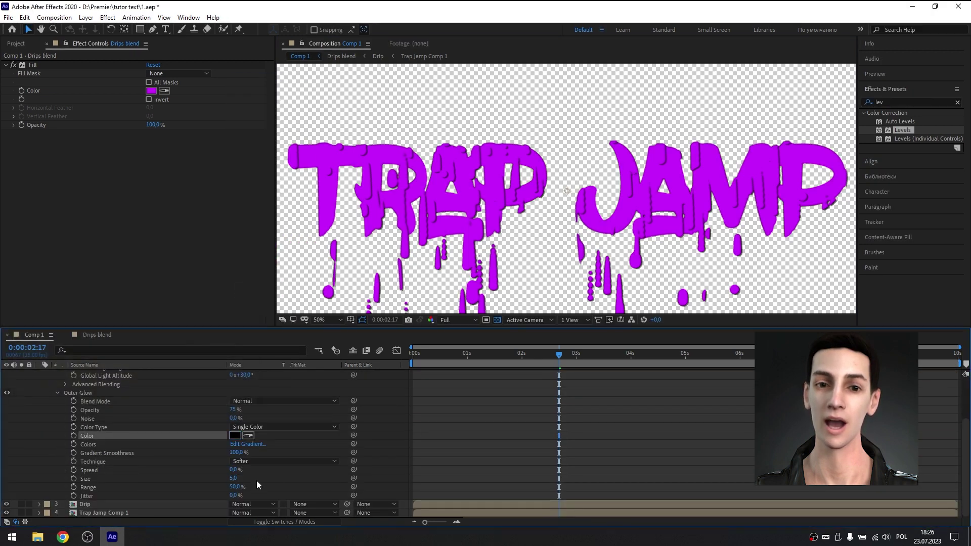
drag(233, 478, 238, 478)
click(237, 479)
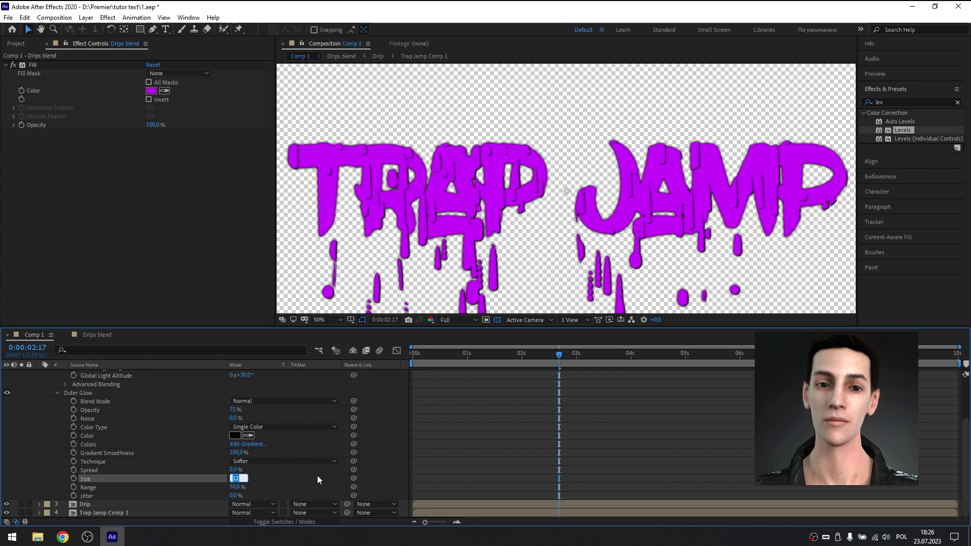
text(10)
key(Return)
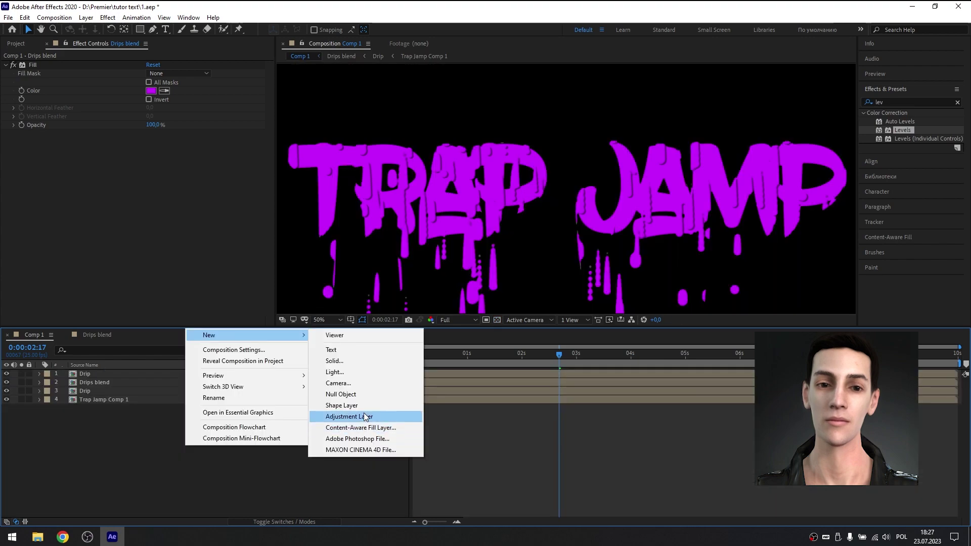
Step: Create an adjustment layer on top of Comp 1 and apply Turbulent Displace with Amount 25 and Size 2
click(349, 417)
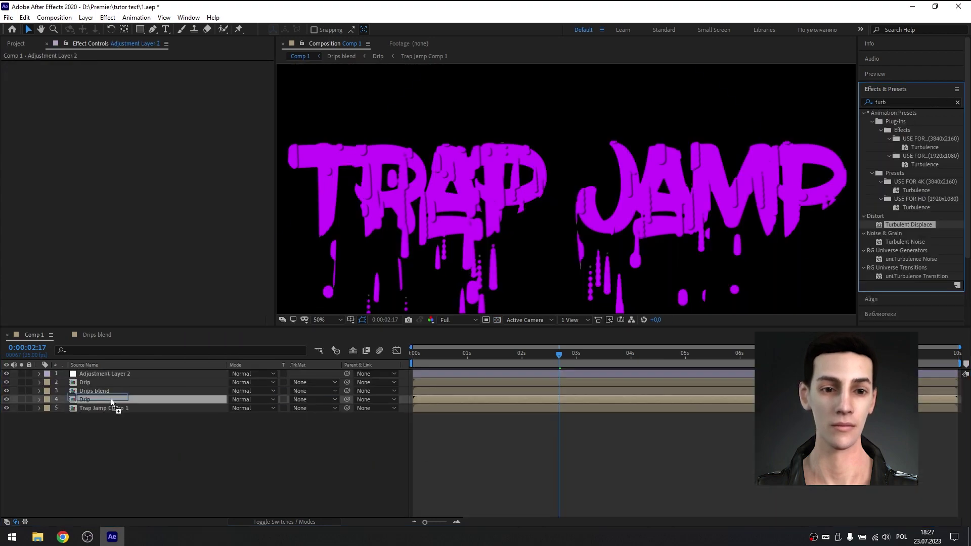
drag(111, 399, 151, 374)
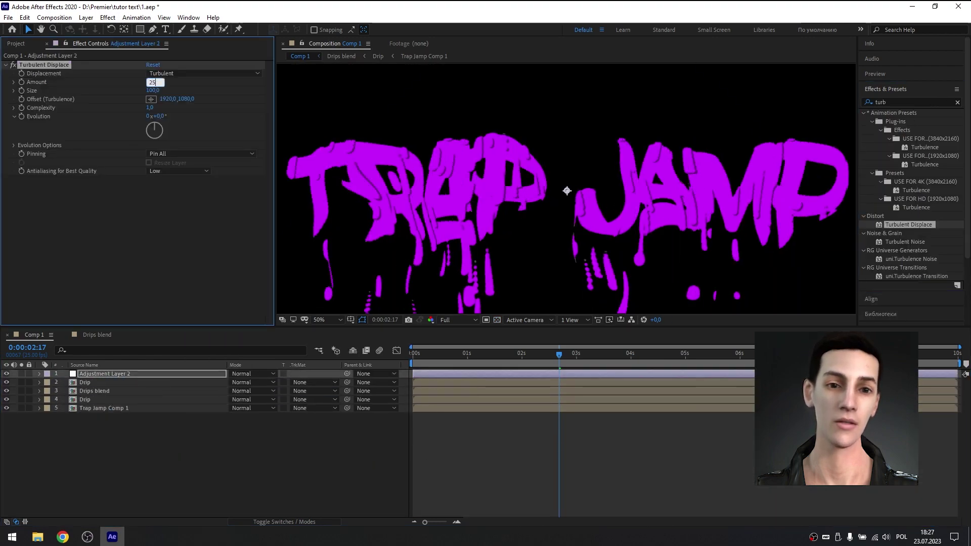
text(25)
key(Tab)
Step: Add the expression time*25 to the Random Seed of the adjustment layer's Turbulent Displace
click(13, 146)
alt+click(30, 184)
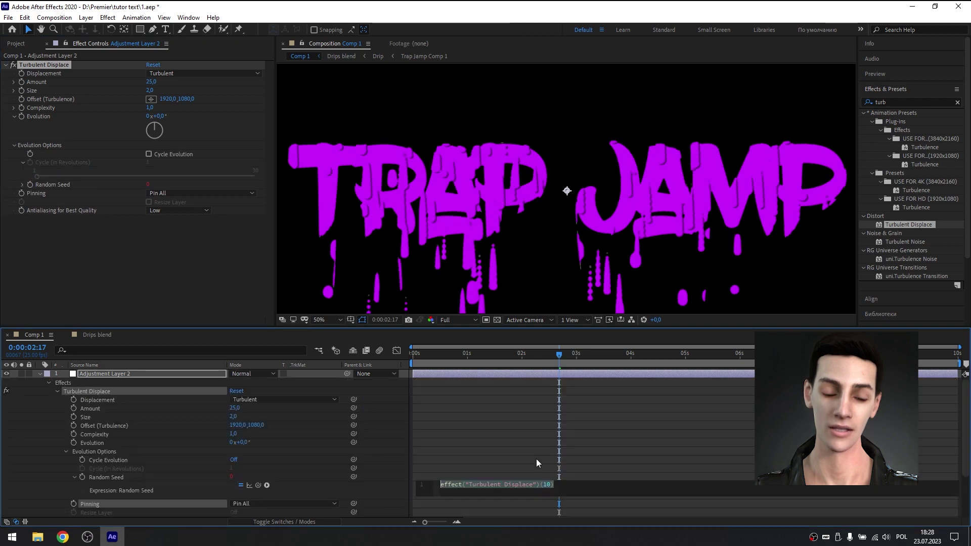
text(time*25)
key(Return)
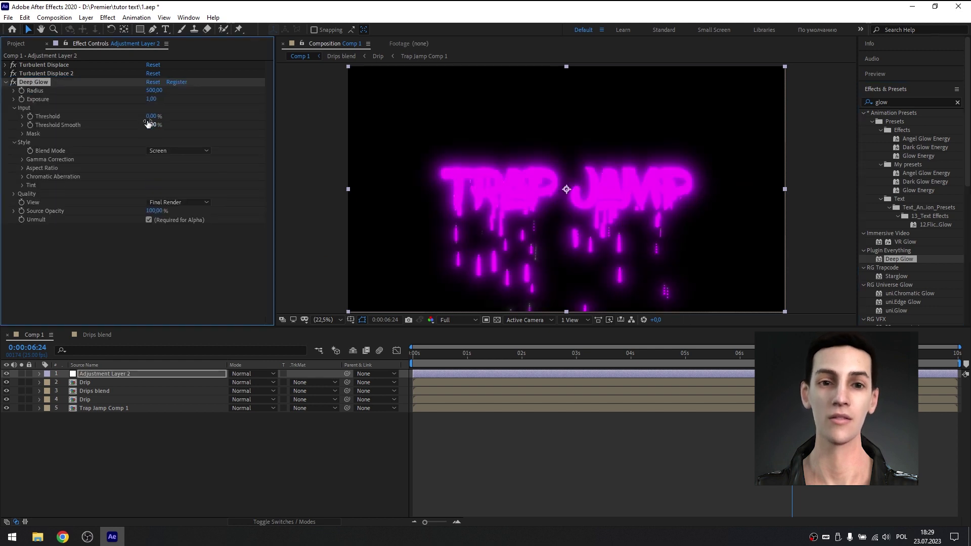
Step: Set the adjustment layer's Deep Glow to Threshold 79%, Radius 100 and Exposure 0,5, and preview the animation
drag(147, 118, 184, 115)
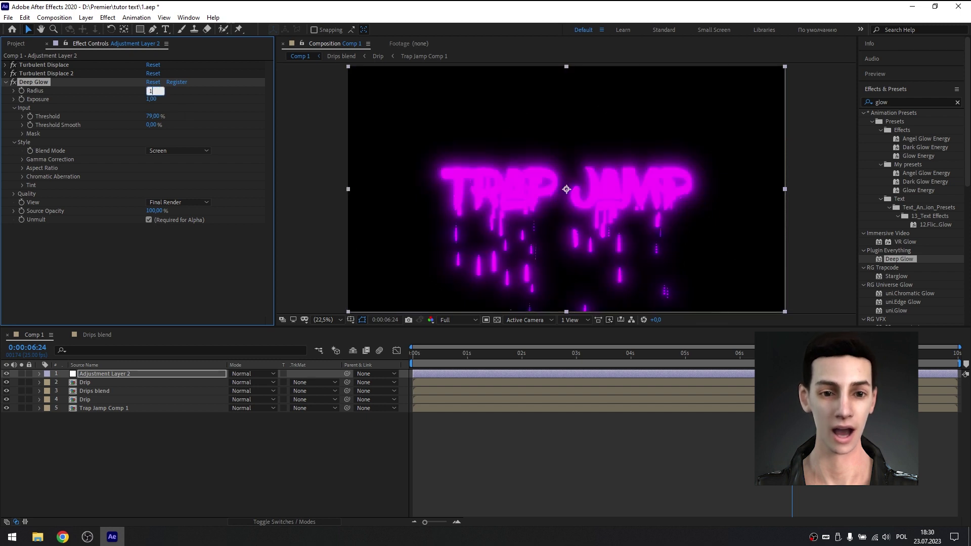
click(451, 357)
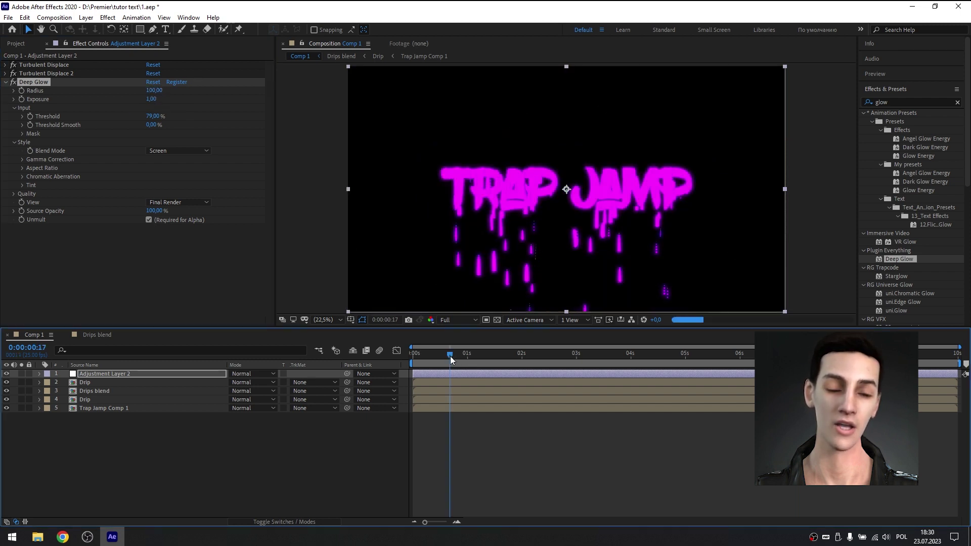
click(152, 99)
text(0,5)
key(Return)
key(space)
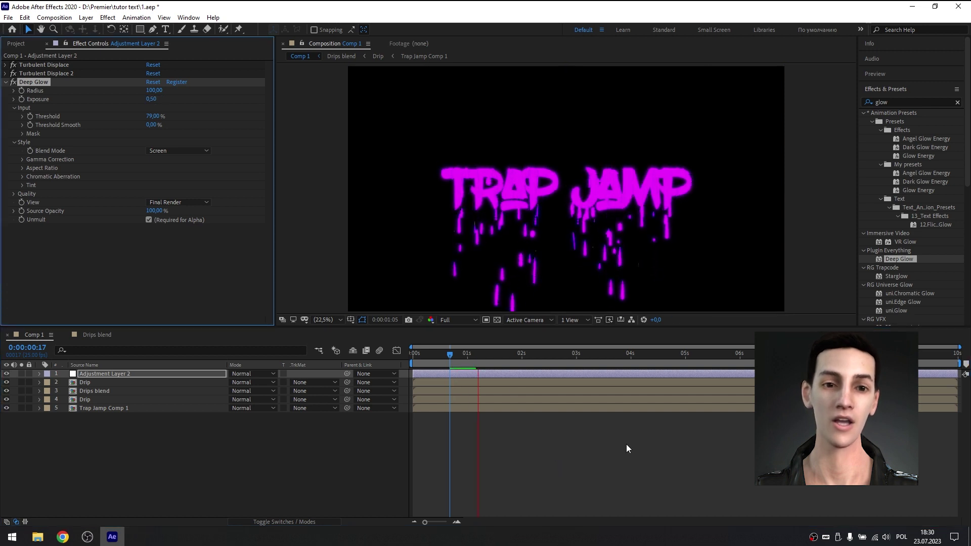